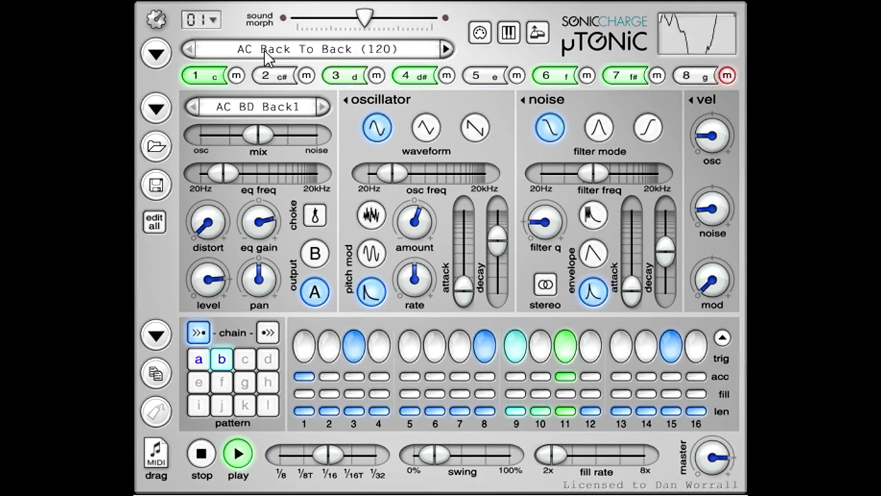
- Load AC Dito Knob (120), then step through AC Driver and AC Moody to AC Raw Material (120)
{"action": "left_click", "coordinate": [408, 50]}
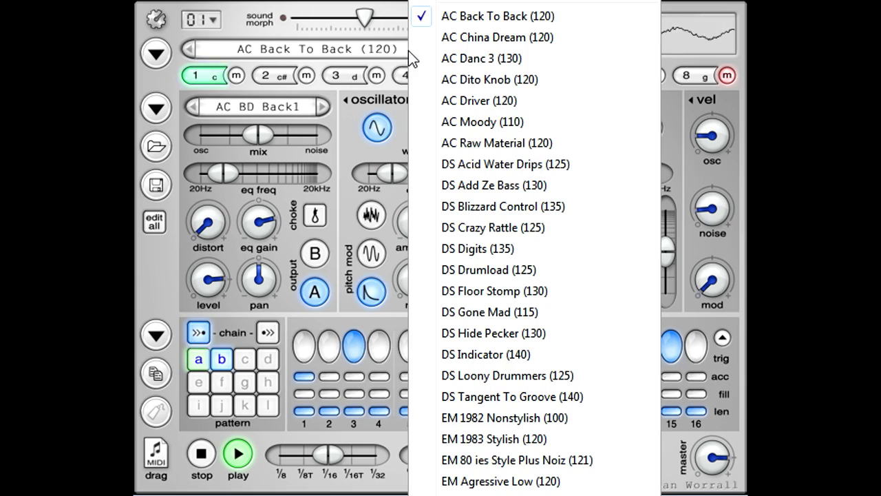
{"action": "left_click", "coordinate": [435, 79]}
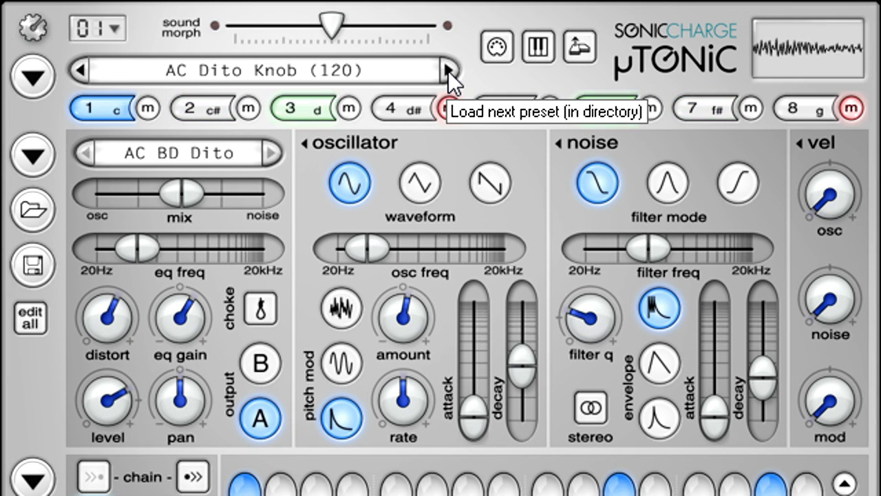
{"action": "left_click", "coordinate": [448, 71]}
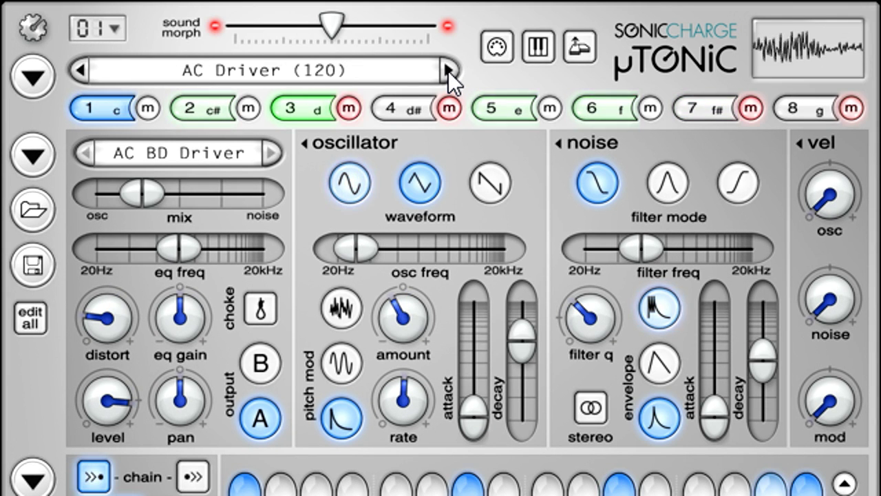
{"action": "left_click", "coordinate": [448, 71]}
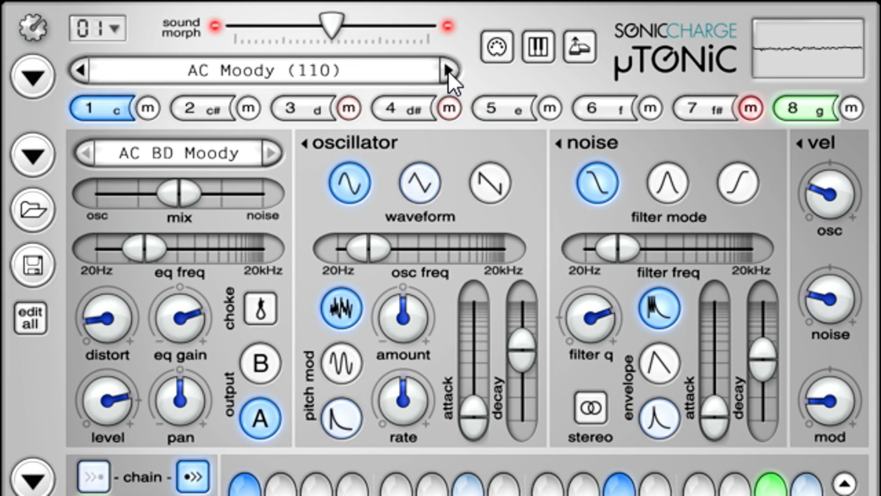
{"action": "left_click", "coordinate": [448, 71]}
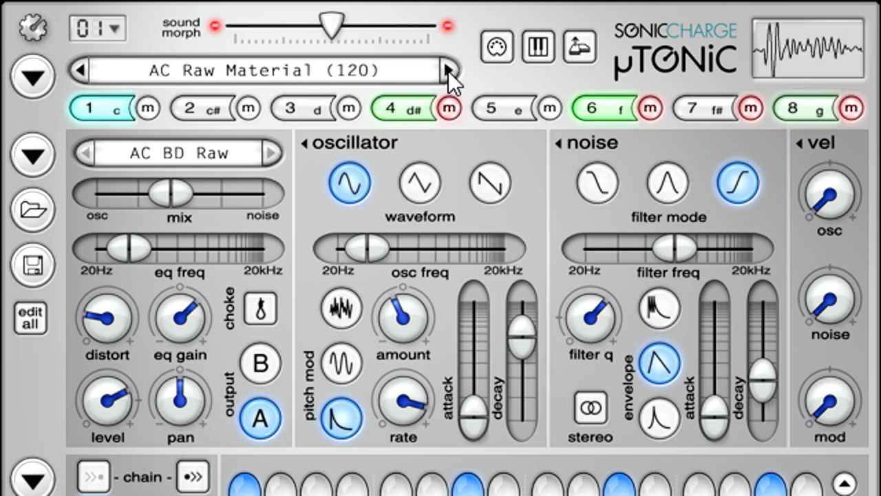
- Load program 03 DS Hide Pecker (130) and enable MIDI Program Change in the program list
{"action": "left_click", "coordinate": [112, 29]}
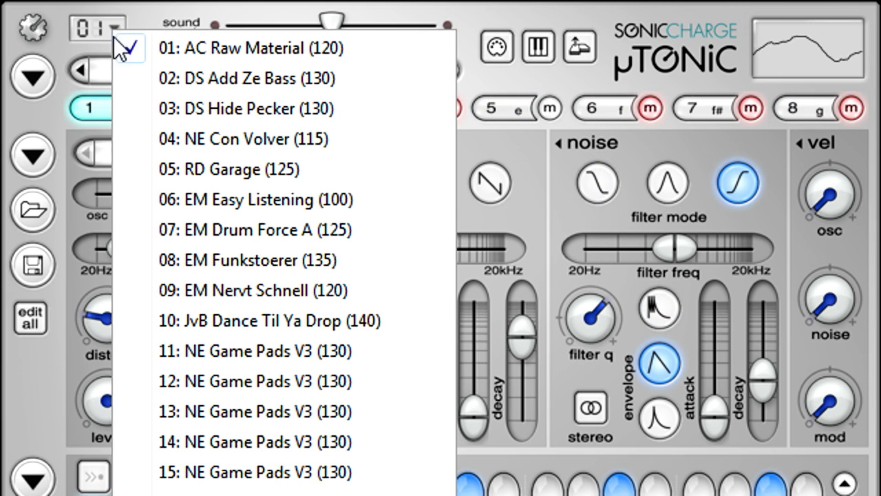
{"action": "left_click", "coordinate": [330, 108]}
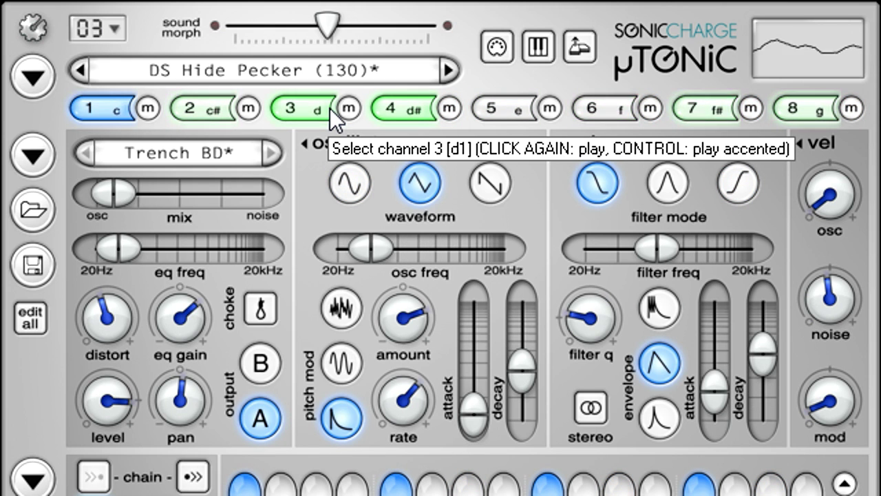
{"action": "left_click", "coordinate": [112, 29]}
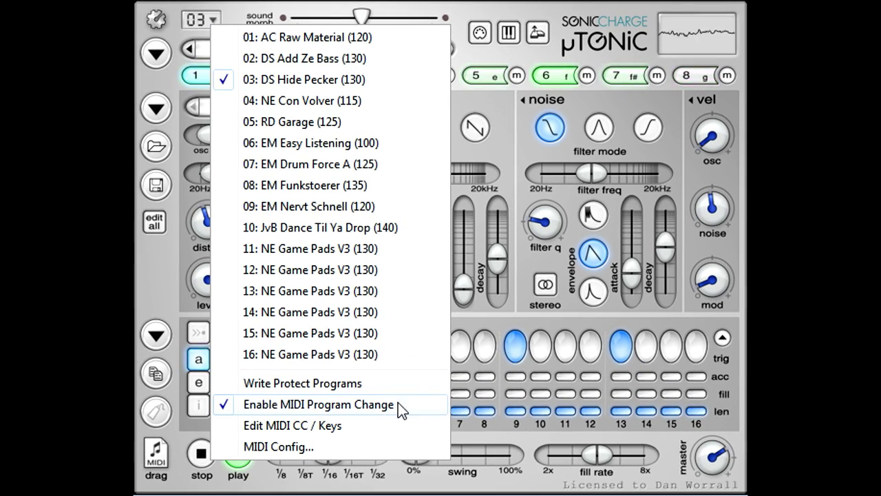
{"action": "left_click", "coordinate": [472, 427]}
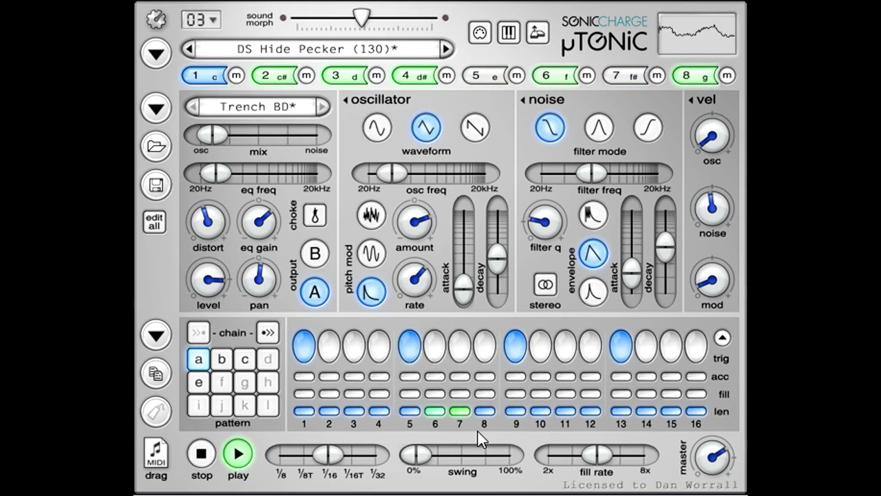
{"action": "mouse_move", "coordinate": [322, 166]}
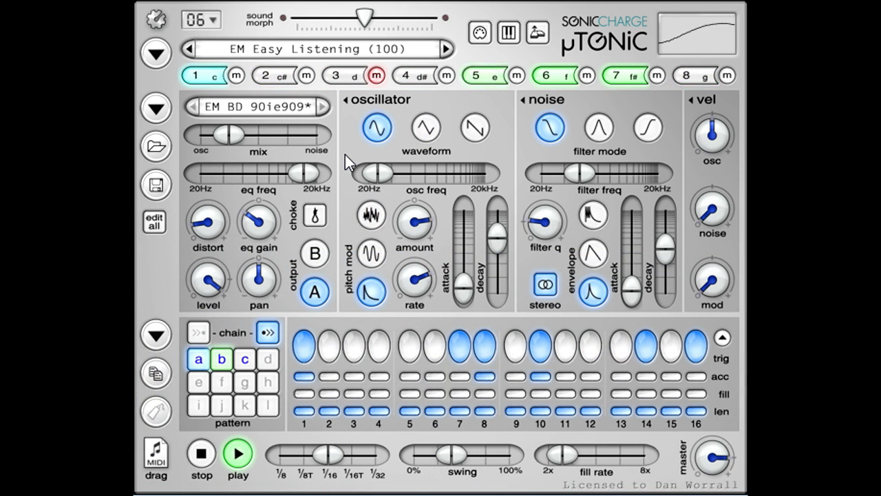
- Apply Alter Drum Patches to EM Easy Listening (100), marking the preset modified with an asterisk
{"action": "left_click", "coordinate": [158, 55]}
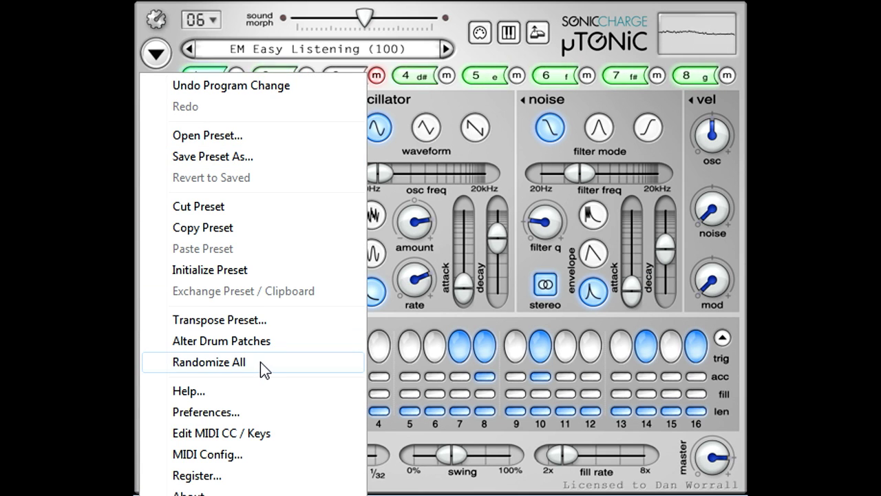
{"action": "left_click", "coordinate": [294, 340]}
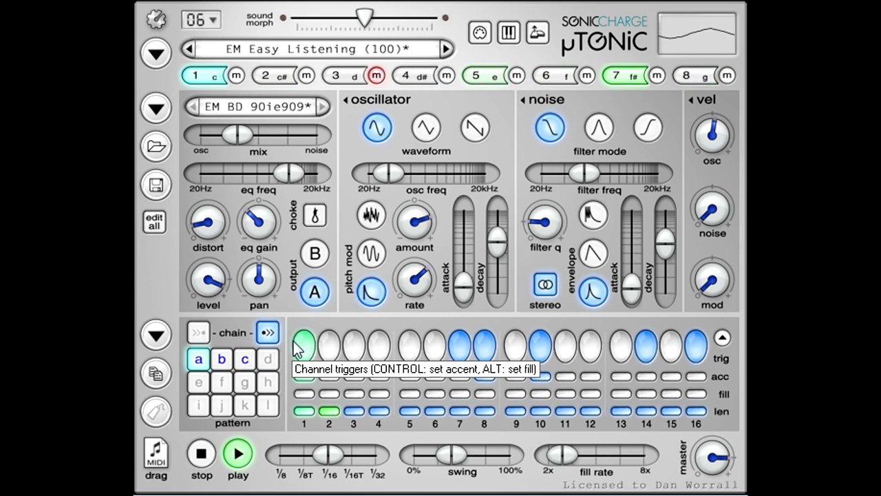
{"action": "left_click", "coordinate": [155, 23]}
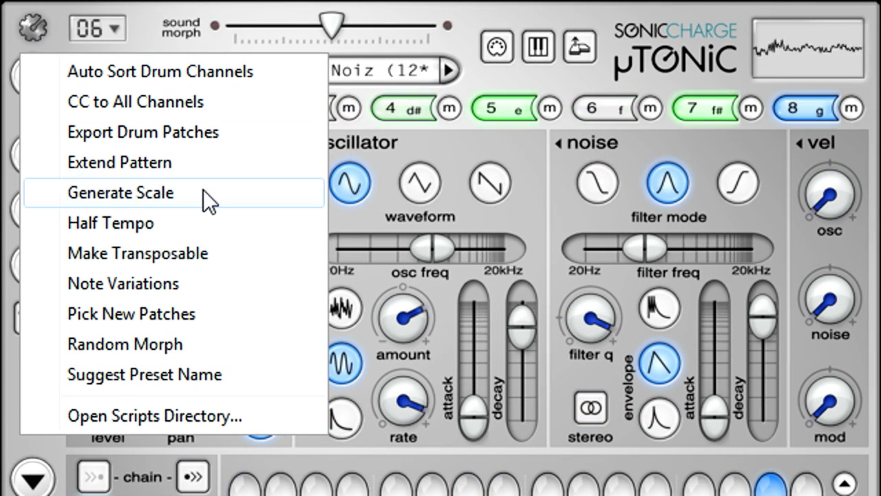
- Run the Generate Scale, Half Tempo and Suggest Preset Name scripts in turn
{"action": "left_click", "coordinate": [207, 193]}
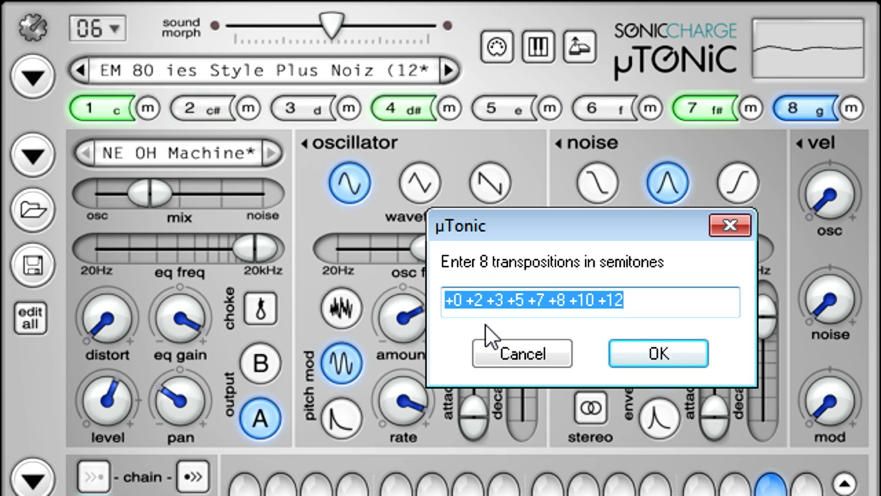
{"action": "key", "text": "Escape"}
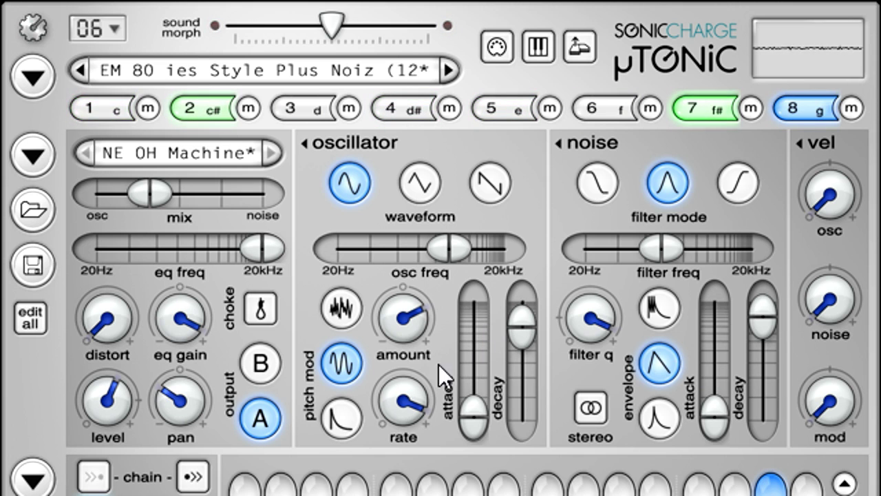
{"action": "left_click", "coordinate": [38, 25]}
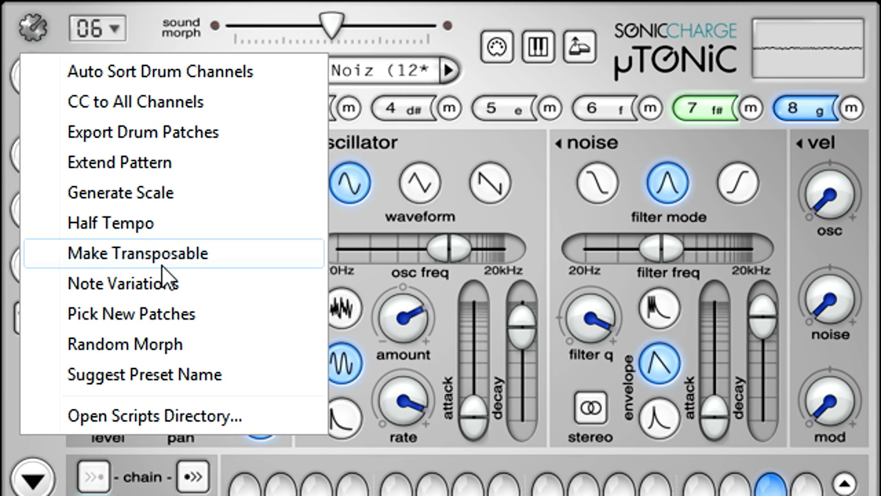
{"action": "left_click", "coordinate": [148, 224]}
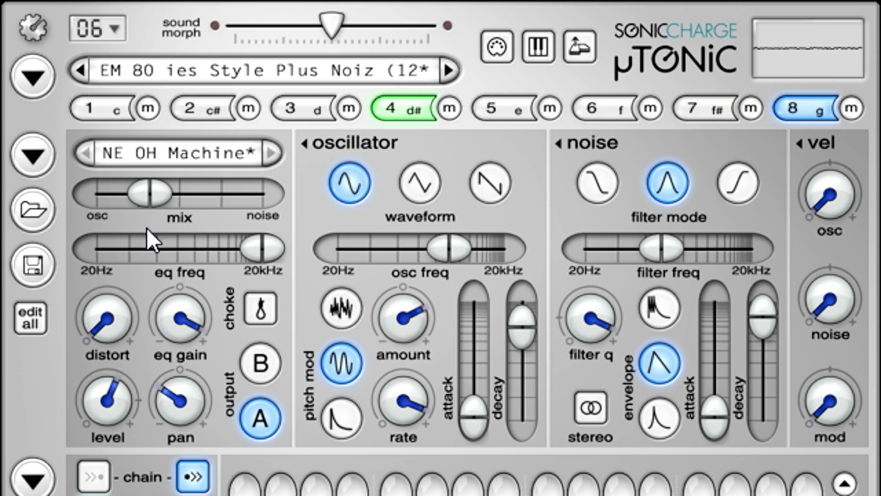
{"action": "left_click", "coordinate": [35, 21]}
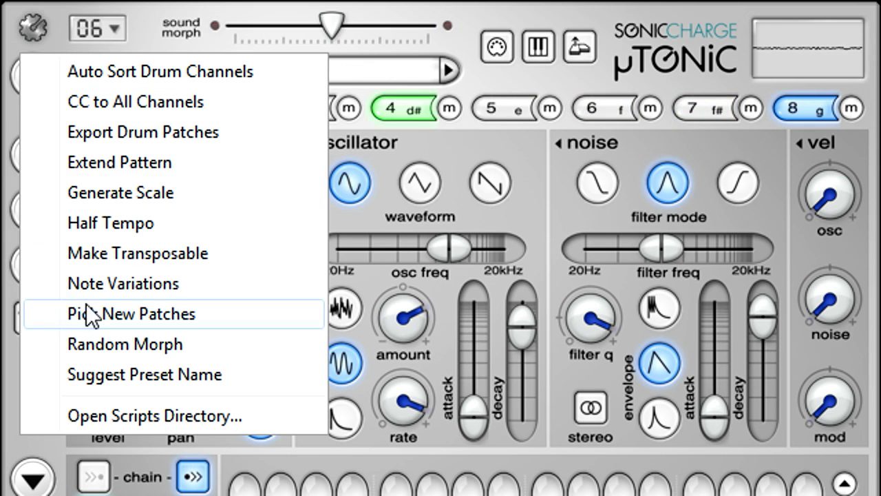
{"action": "left_click", "coordinate": [110, 370]}
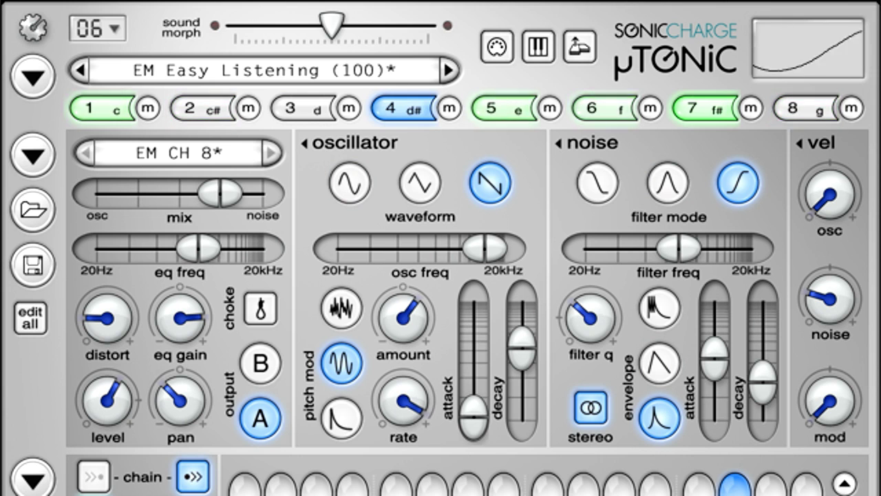
- Inspect the patches on drum channels 1 through 4
{"action": "left_click", "coordinate": [100, 112]}
{"action": "left_click", "coordinate": [201, 113]}
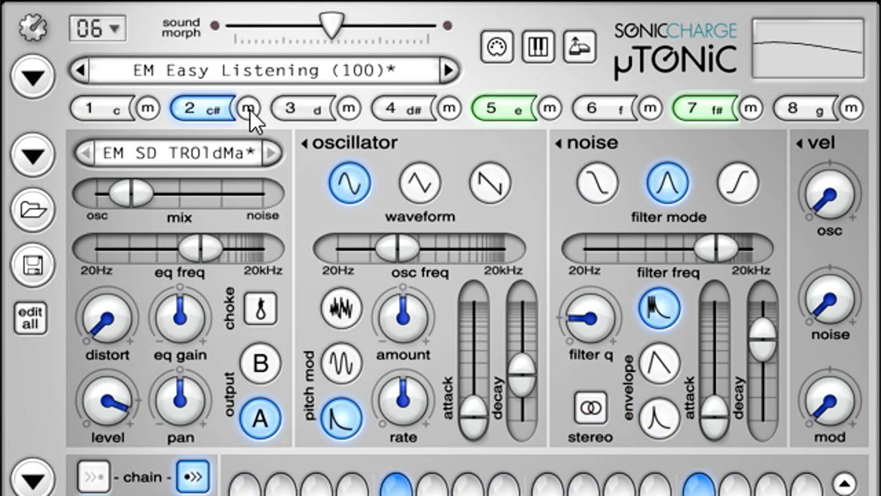
{"action": "left_click", "coordinate": [303, 114]}
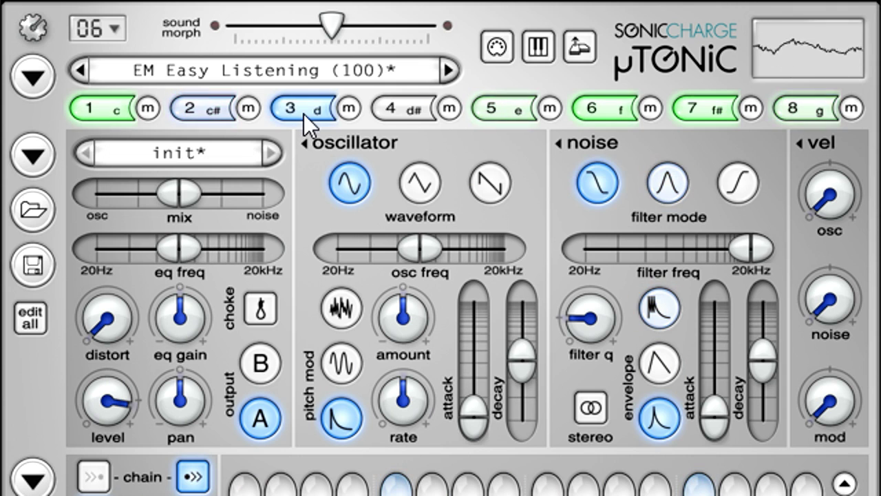
{"action": "left_click", "coordinate": [404, 113]}
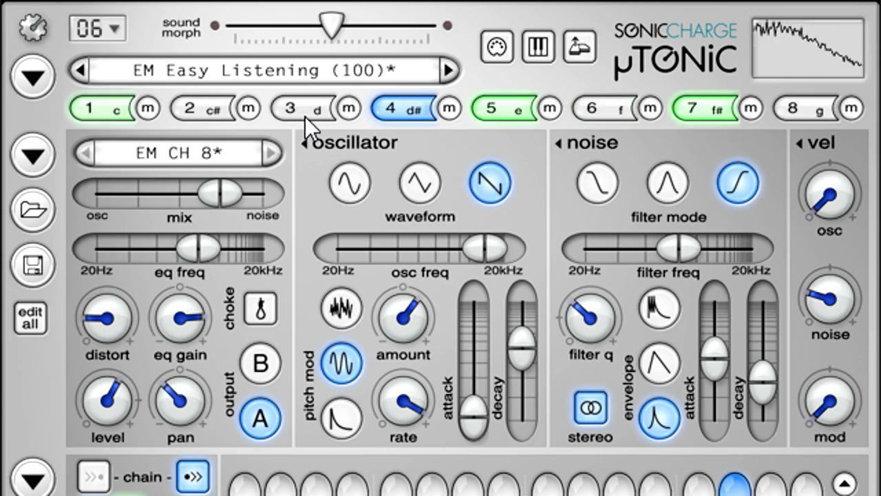
- Mute and solo channel 1, then solo channel 5 instead, muting the other seven
{"action": "left_click", "coordinate": [149, 111]}
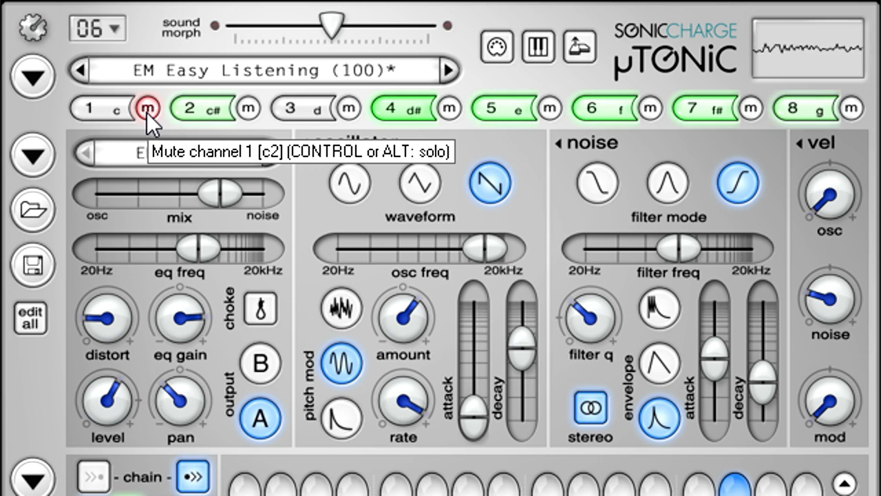
{"action": "left_click", "coordinate": [146, 110], "text": "ctrl"}
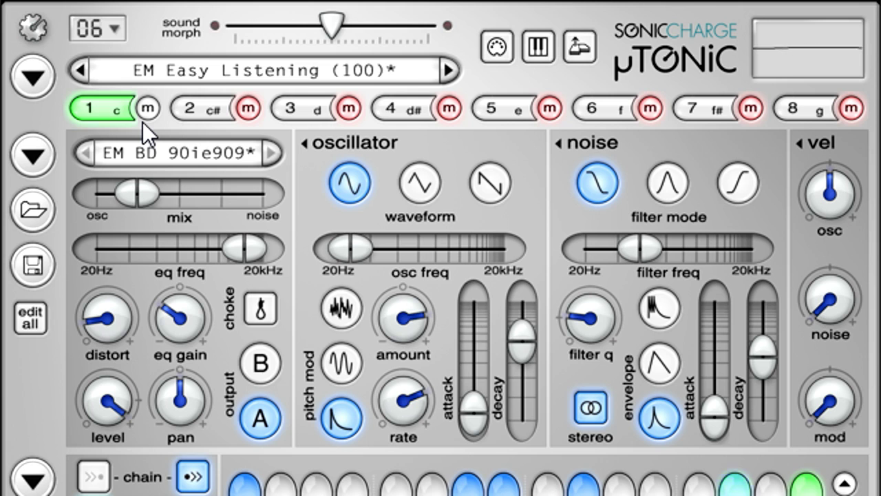
{"action": "left_click", "coordinate": [515, 112]}
{"action": "left_click", "coordinate": [548, 110], "text": "ctrl"}
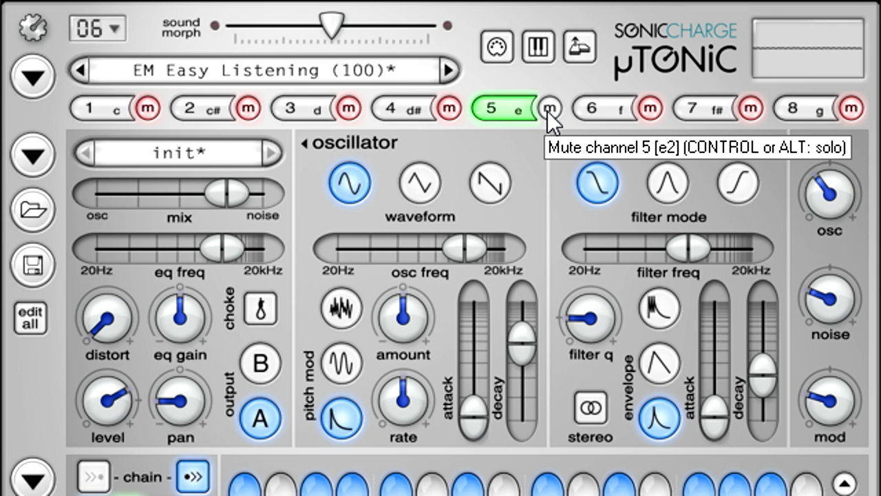
- Load NE SD Bizzy on channel 5, then step through Bloody, Bubble and ChipHop snares
{"action": "left_click", "coordinate": [219, 152]}
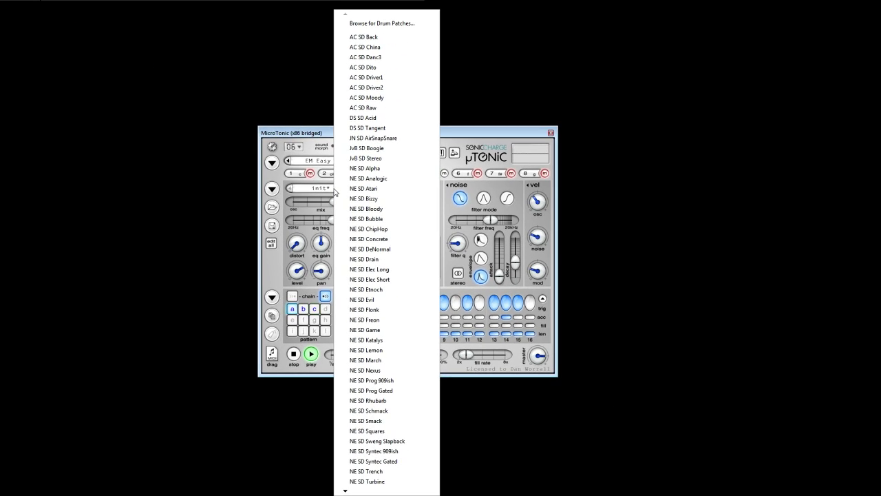
{"action": "left_click", "coordinate": [359, 199]}
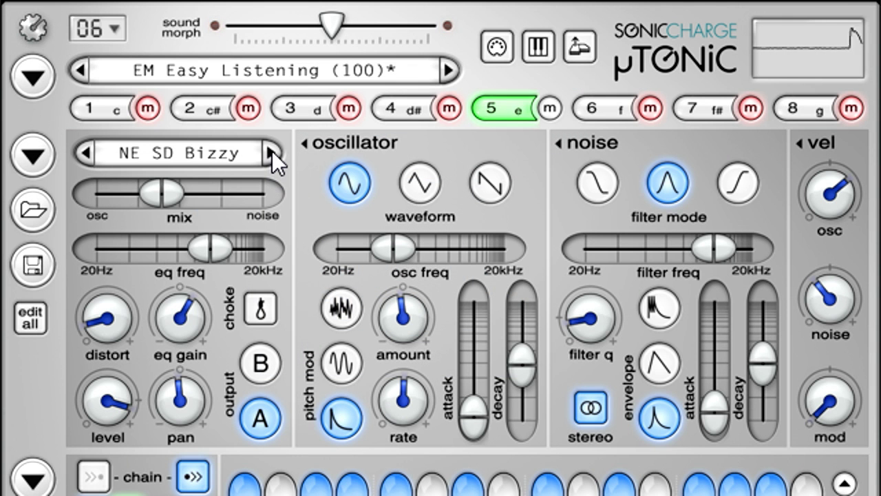
{"action": "left_click", "coordinate": [272, 152]}
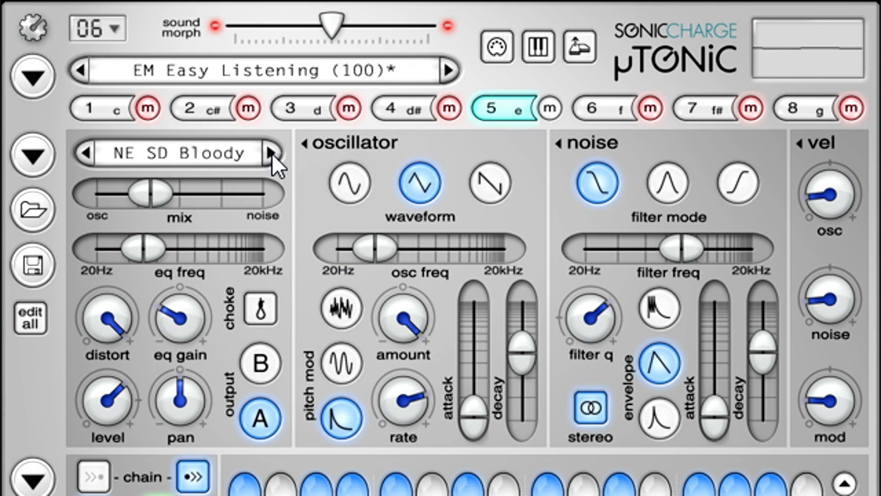
{"action": "left_click", "coordinate": [272, 152]}
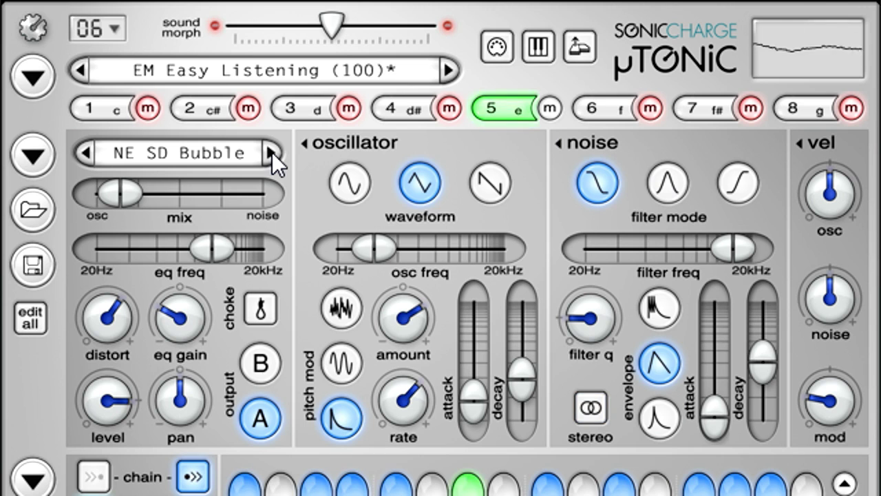
{"action": "left_click", "coordinate": [272, 152]}
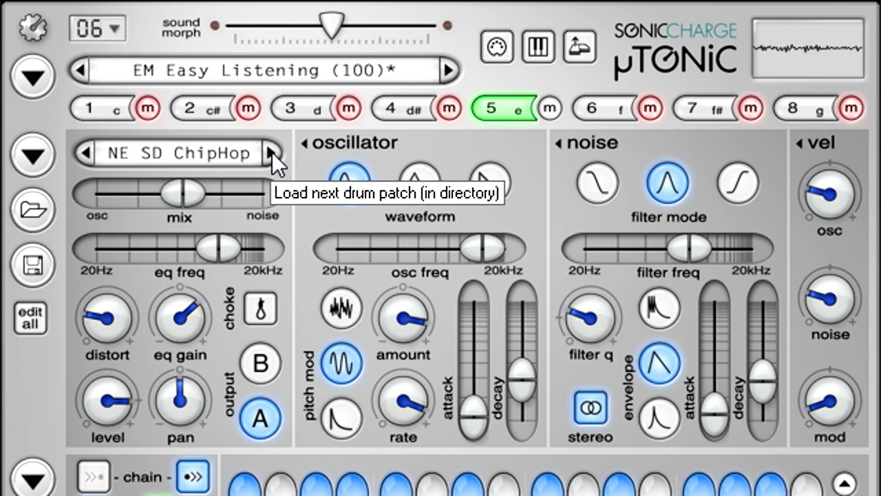
{"action": "left_click", "coordinate": [271, 152]}
{"action": "left_click", "coordinate": [252, 149]}
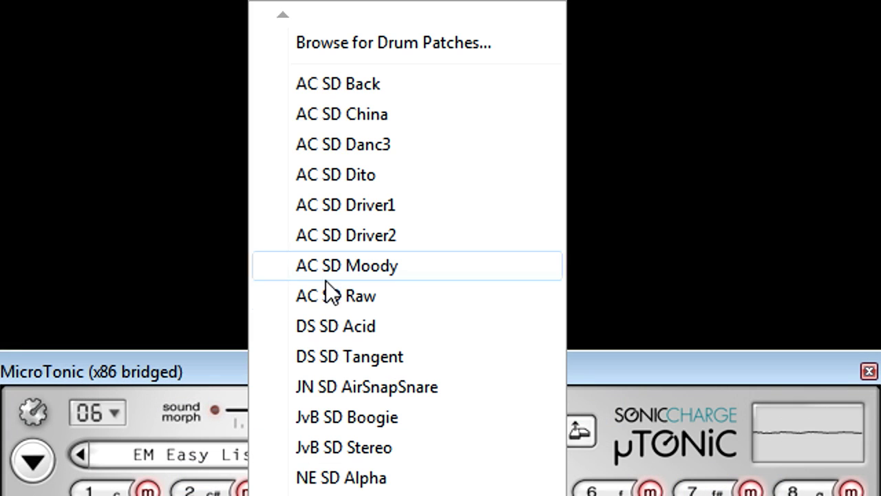
- Load NE Cowbell Lemon from the Percussion Patches folder onto channel 5
{"action": "left_click", "coordinate": [317, 44]}
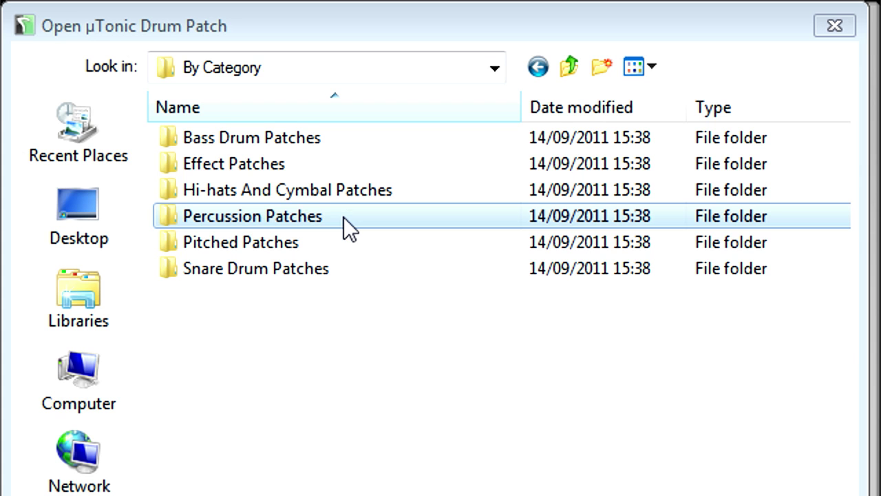
{"action": "double_click", "coordinate": [343, 217]}
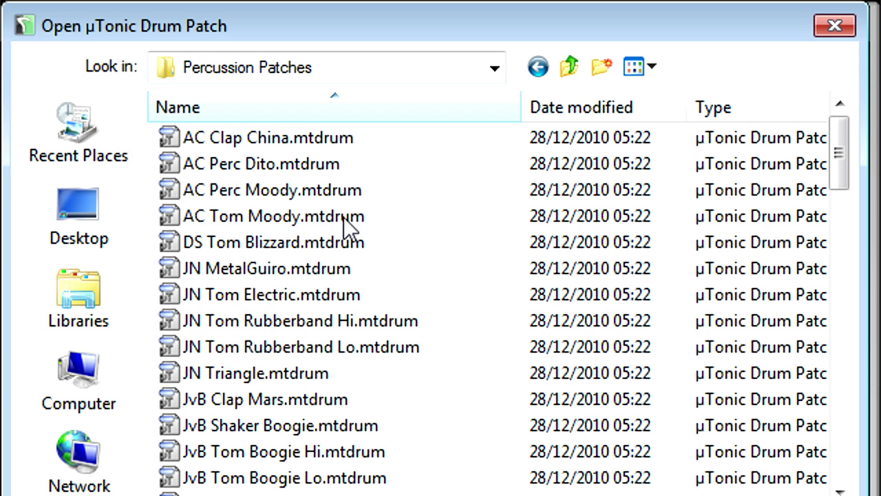
{"action": "scroll", "coordinate": [335, 417], "scroll_direction": "down", "scroll_amount": 6}
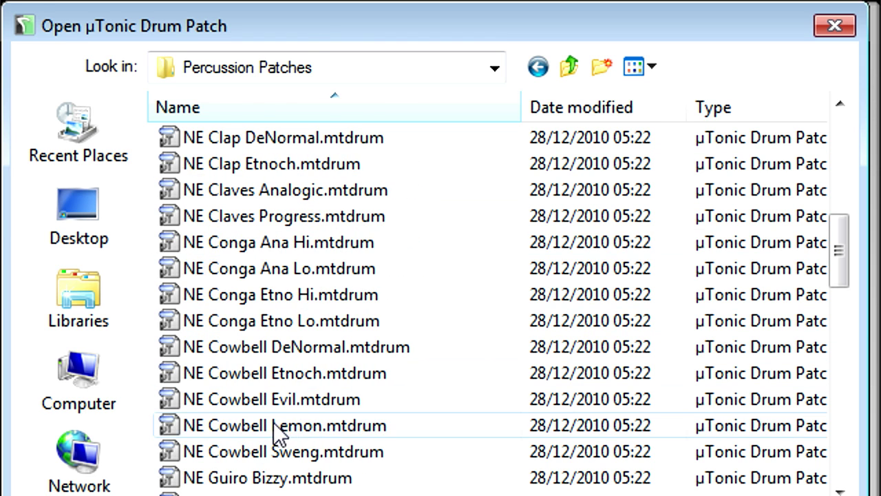
{"action": "double_click", "coordinate": [273, 425]}
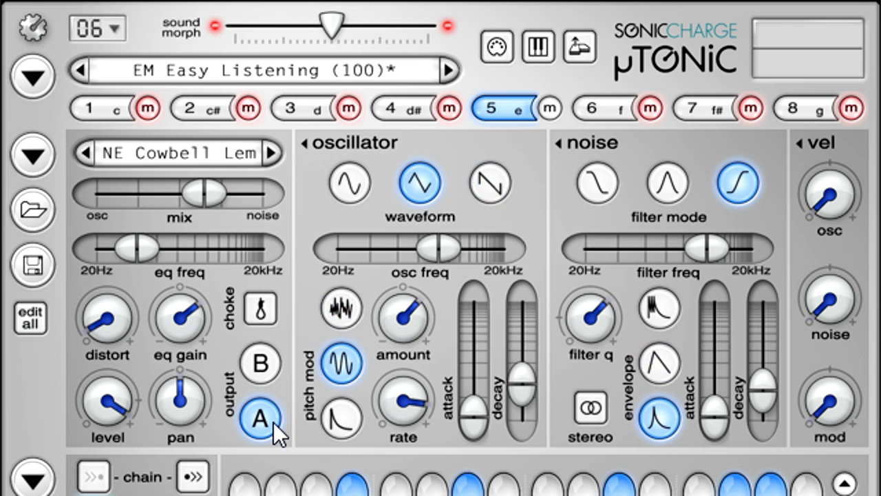
- Audition Cowbell Sweng, Guiro Bizzy, Rim ChipHop, Etnoch, Flonk and Shaker 2 SD patches
{"action": "left_click", "coordinate": [273, 152]}
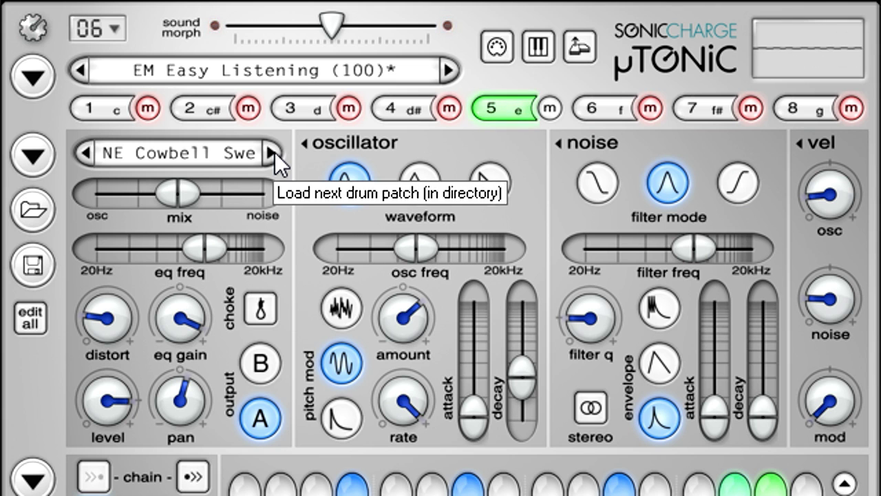
{"action": "left_click", "coordinate": [275, 152]}
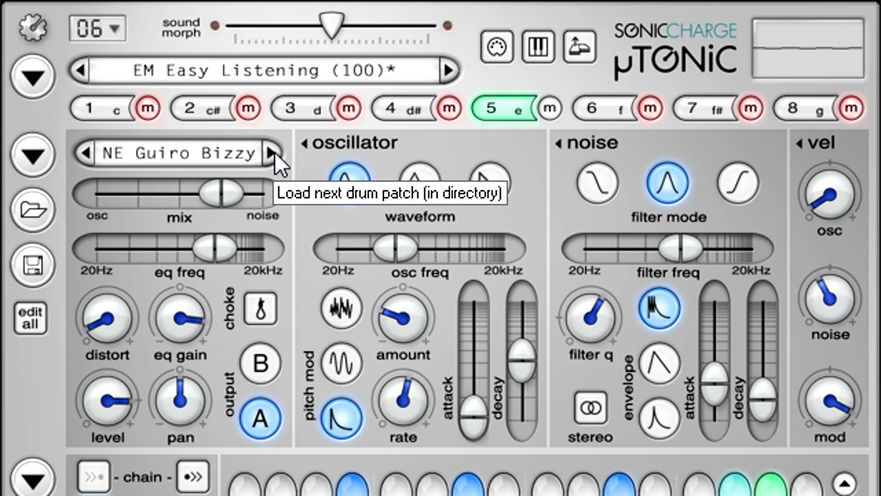
{"action": "left_click", "coordinate": [275, 152]}
{"action": "left_click", "coordinate": [275, 152]}
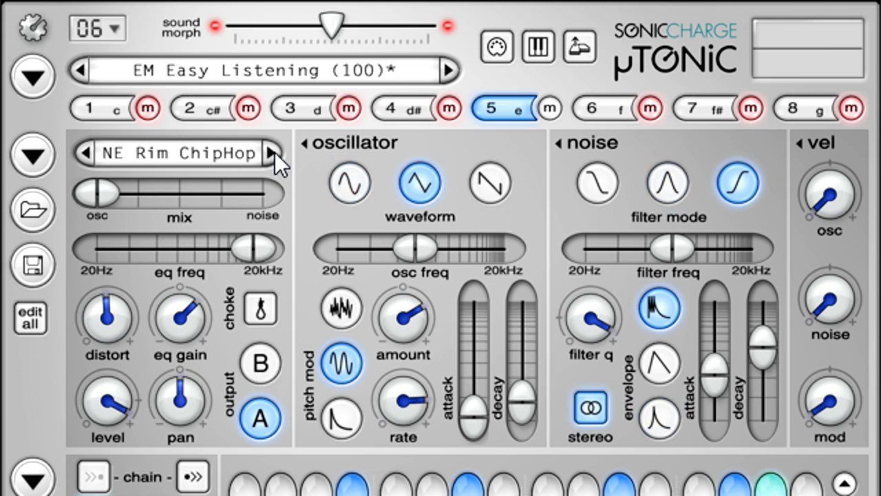
{"action": "left_click", "coordinate": [274, 152]}
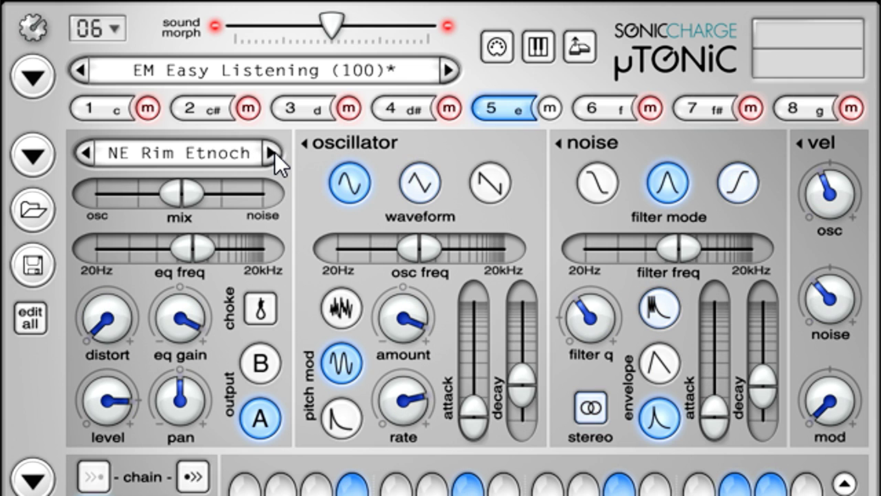
{"action": "left_click", "coordinate": [274, 152]}
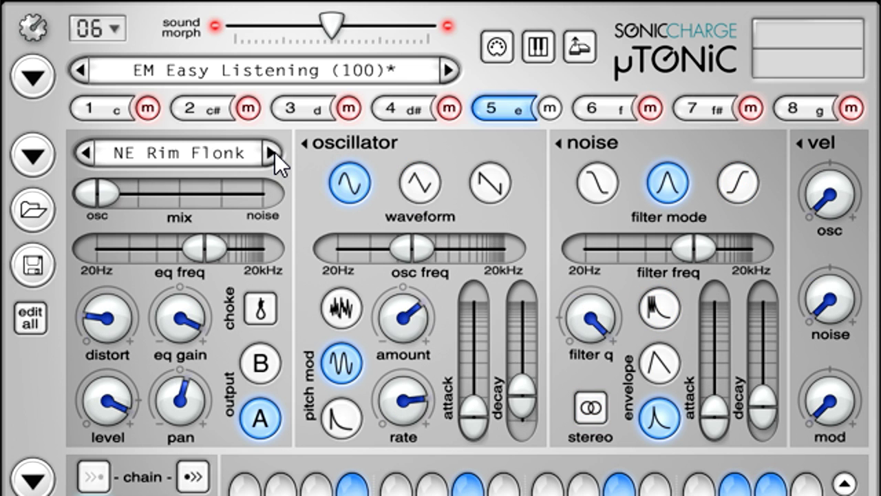
{"action": "left_click", "coordinate": [274, 152]}
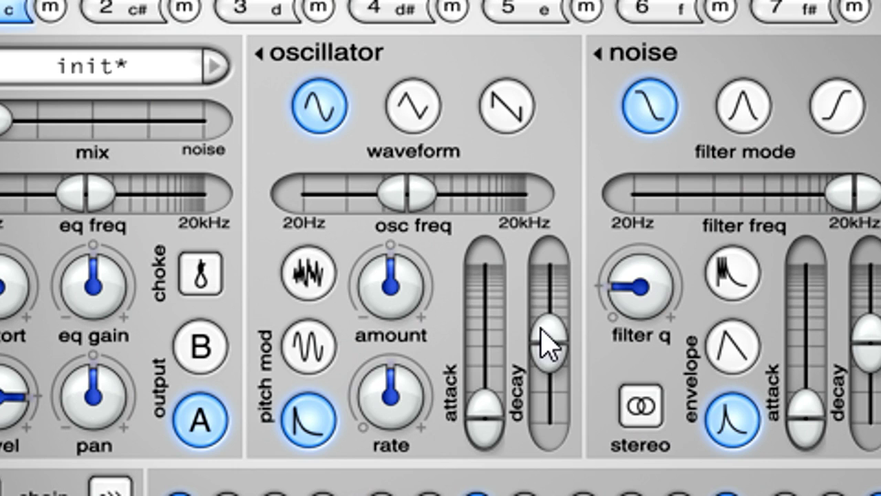
- Try triangle and saw waves, settle on sine, and lower the oscillator frequency
{"action": "left_click", "coordinate": [440, 117]}
{"action": "left_click", "coordinate": [508, 117]}
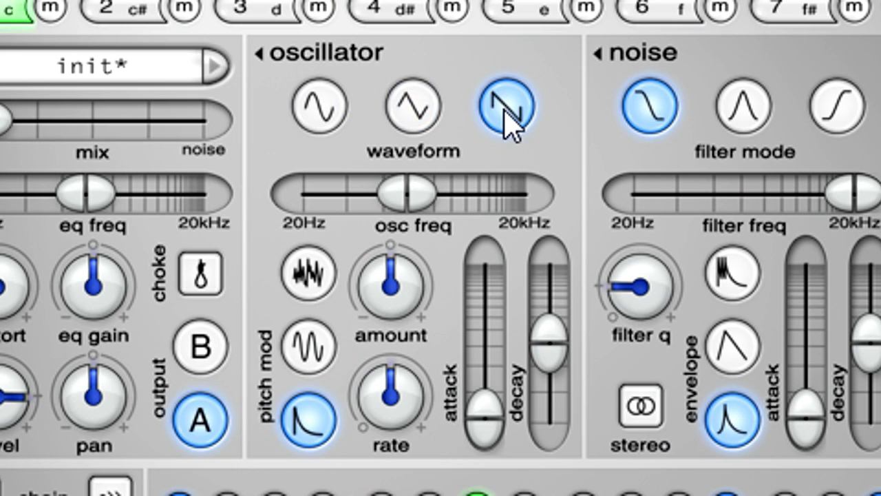
{"action": "left_click", "coordinate": [322, 114]}
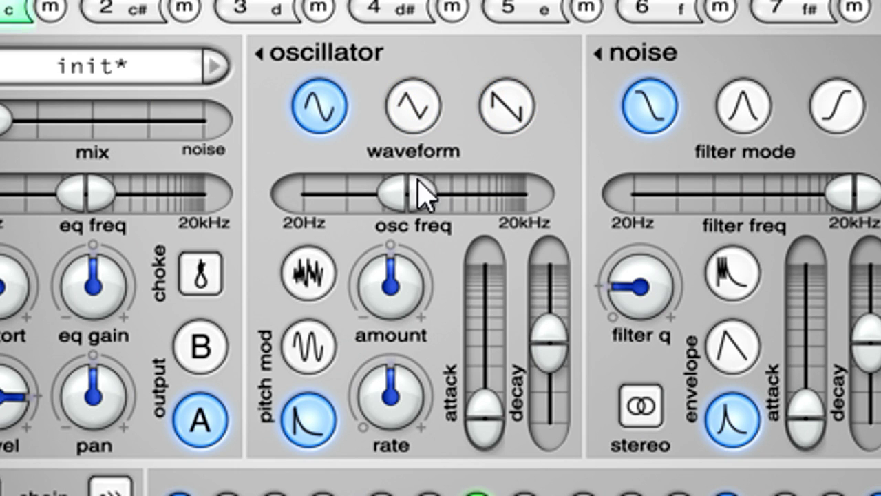
{"action": "left_click_drag", "start_coordinate": [419, 186], "coordinate": [333, 212]}
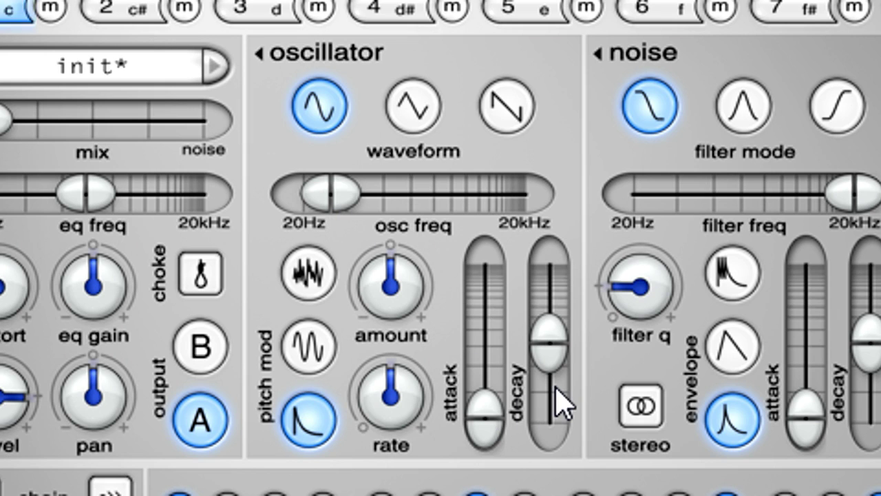
- Lengthen the oscillator decay and set a short attack of a few milliseconds
{"action": "mouse_move", "coordinate": [547, 346]}
{"action": "left_mouse_down"}
{"action": "mouse_move", "coordinate": [554, 276]}
{"action": "mouse_move", "coordinate": [559, 338]}
{"action": "left_mouse_up"}
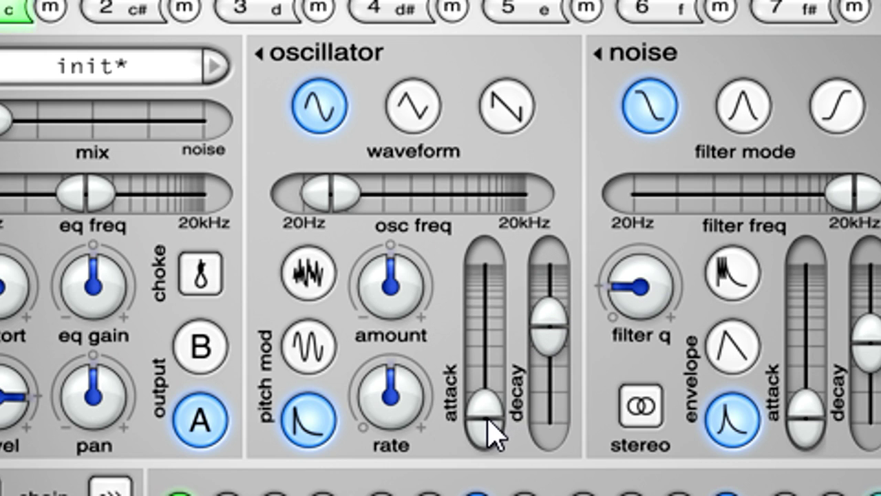
{"action": "mouse_move", "coordinate": [490, 432]}
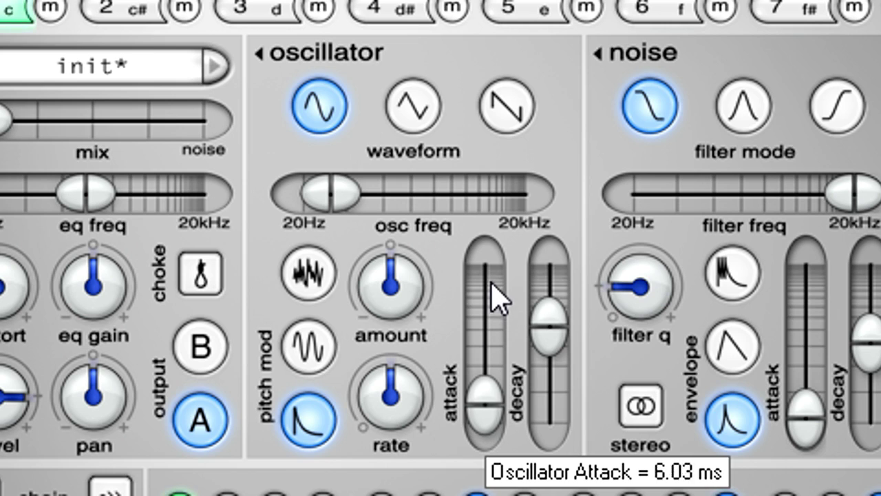
{"action": "left_click_drag", "start_coordinate": [491, 249], "coordinate": [492, 214]}
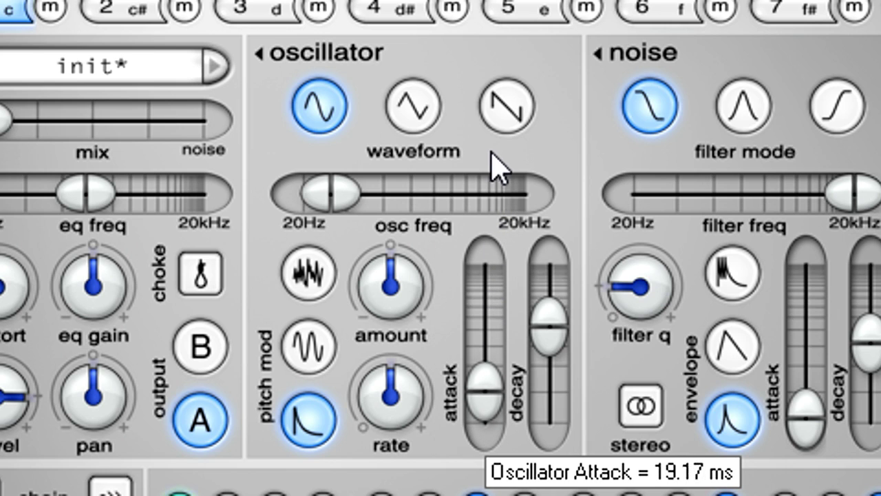
{"action": "left_click_drag", "start_coordinate": [489, 143], "coordinate": [488, 345]}
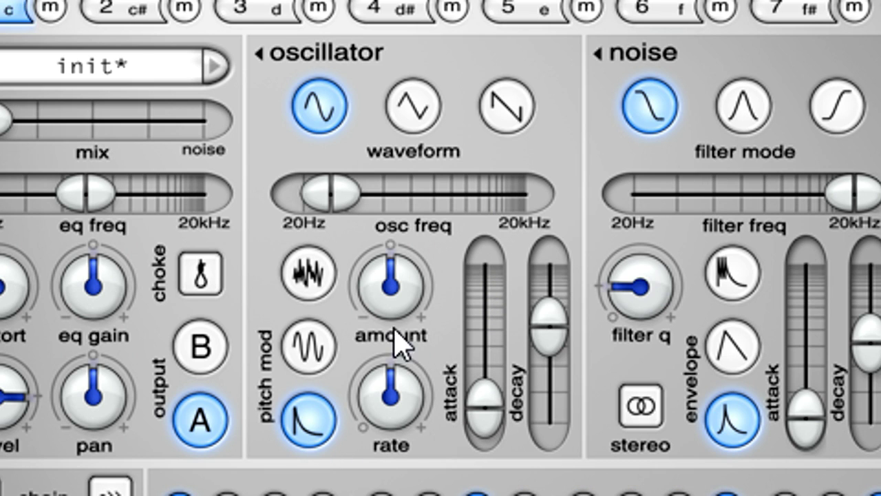
- Set the oscillator's pitch modulation amount to +48.00 sm with a rate near 4270 Hz
{"action": "left_click_drag", "start_coordinate": [395, 330], "coordinate": [395, 236]}
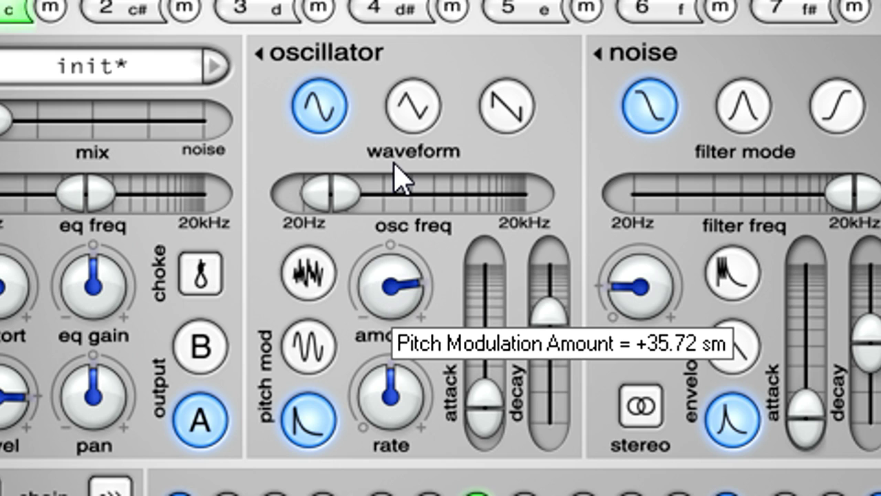
{"action": "left_click_drag", "start_coordinate": [397, 403], "coordinate": [398, 417]}
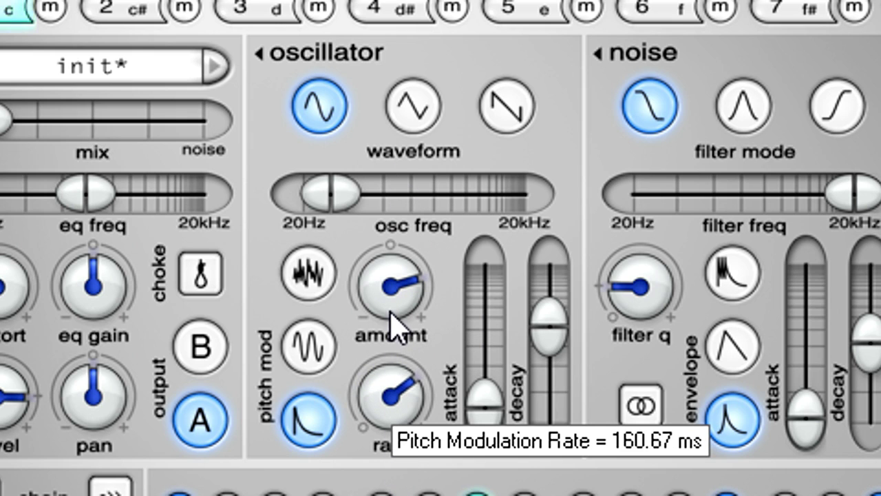
{"action": "left_click_drag", "start_coordinate": [400, 295], "coordinate": [399, 181]}
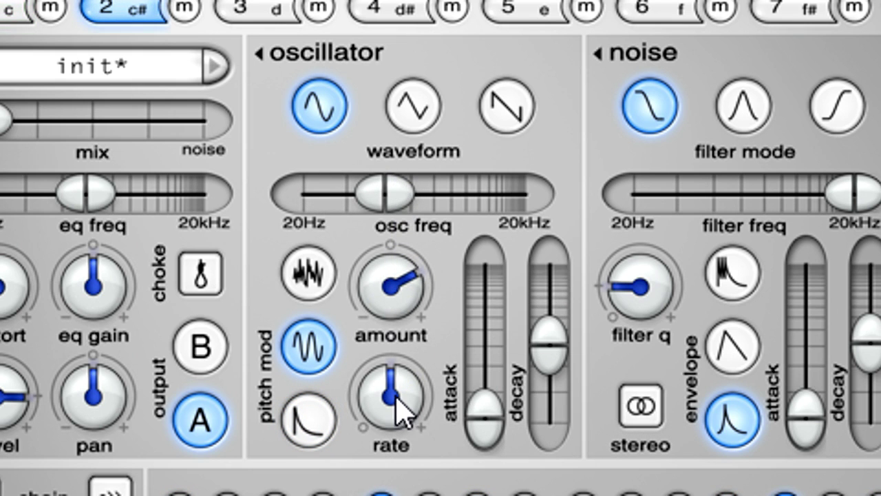
{"action": "left_click_drag", "start_coordinate": [404, 409], "coordinate": [395, 227]}
{"action": "left_click_drag", "start_coordinate": [392, 262], "coordinate": [386, 281]}
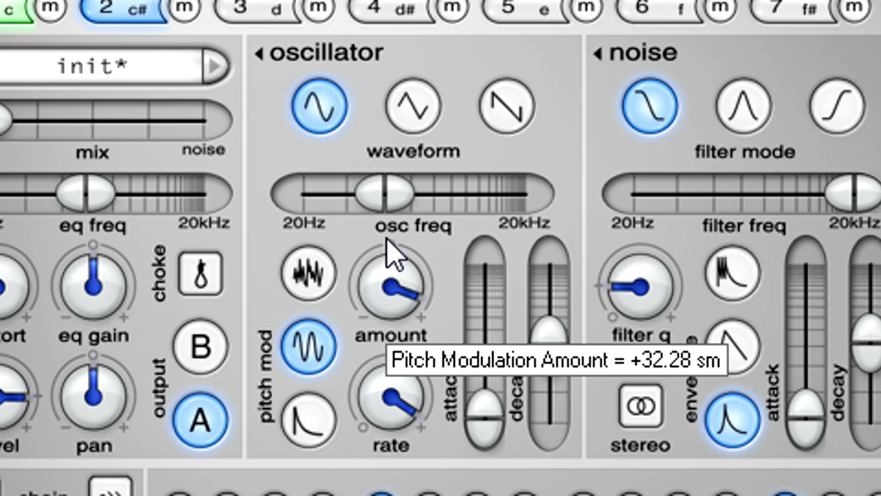
{"action": "left_click_drag", "start_coordinate": [387, 239], "coordinate": [386, 238]}
{"action": "left_click_drag", "start_coordinate": [390, 269], "coordinate": [393, 299]}
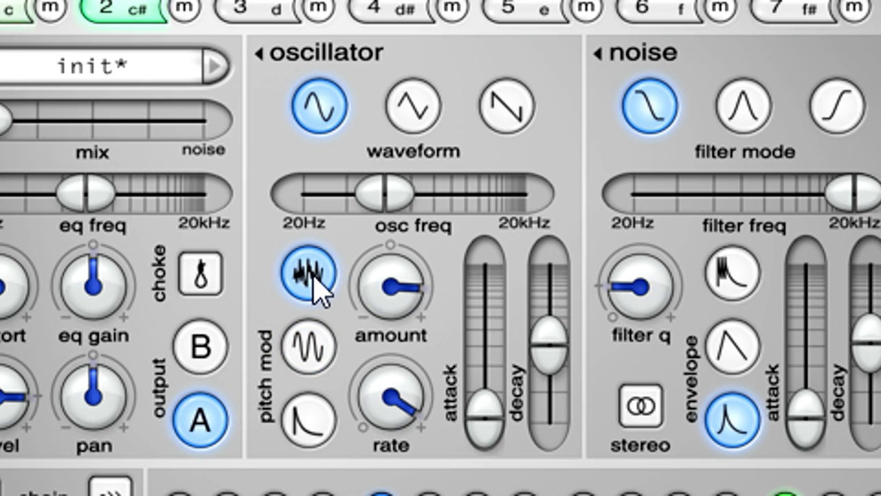
{"action": "left_click_drag", "start_coordinate": [399, 407], "coordinate": [399, 490]}
{"action": "left_click_drag", "start_coordinate": [397, 414], "coordinate": [404, 330]}
{"action": "left_click_drag", "start_coordinate": [403, 291], "coordinate": [404, 212]}
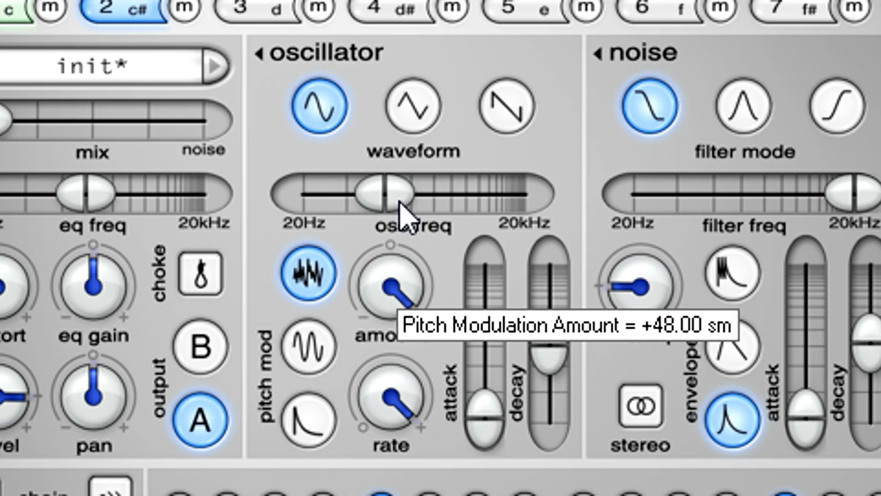
{"action": "mouse_move", "coordinate": [403, 403]}
{"action": "left_mouse_down"}
{"action": "mouse_move", "coordinate": [410, 475]}
{"action": "mouse_move", "coordinate": [403, 393]}
{"action": "left_mouse_up"}
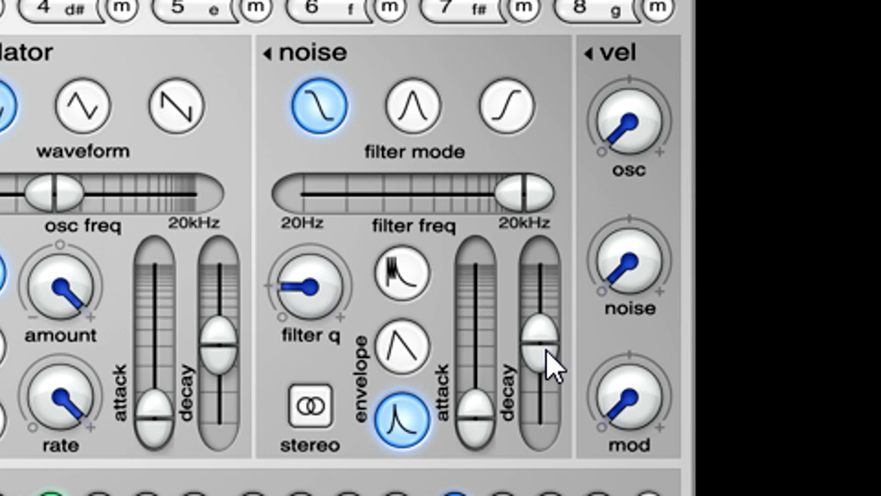
- Adjust the noise decay, switch the noise envelope shape, and set noise attack near 34 ms
{"action": "left_click_drag", "start_coordinate": [553, 367], "coordinate": [553, 336]}
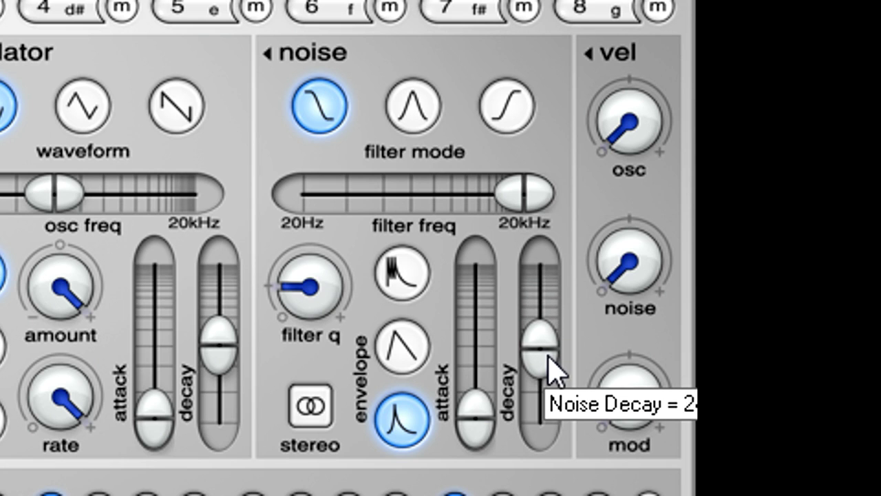
{"action": "mouse_move", "coordinate": [478, 403]}
{"action": "left_mouse_down"}
{"action": "mouse_move", "coordinate": [472, 356]}
{"action": "mouse_move", "coordinate": [472, 400]}
{"action": "left_mouse_up"}
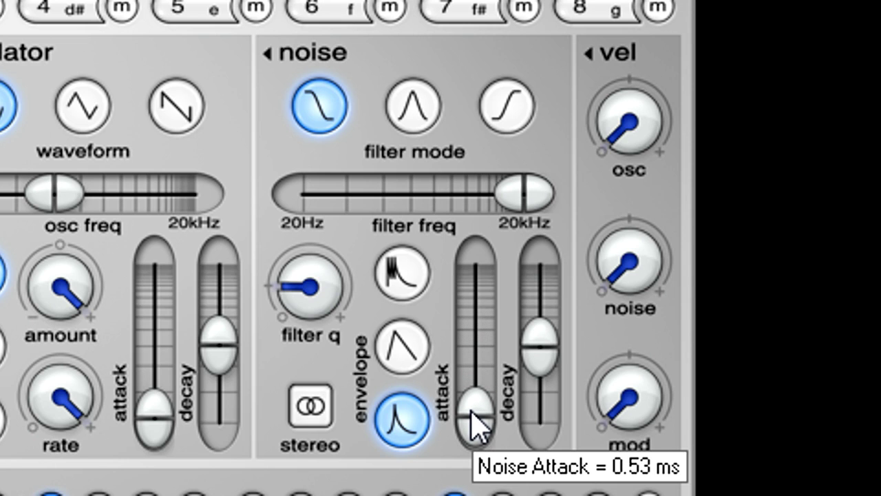
{"action": "left_click", "coordinate": [413, 359]}
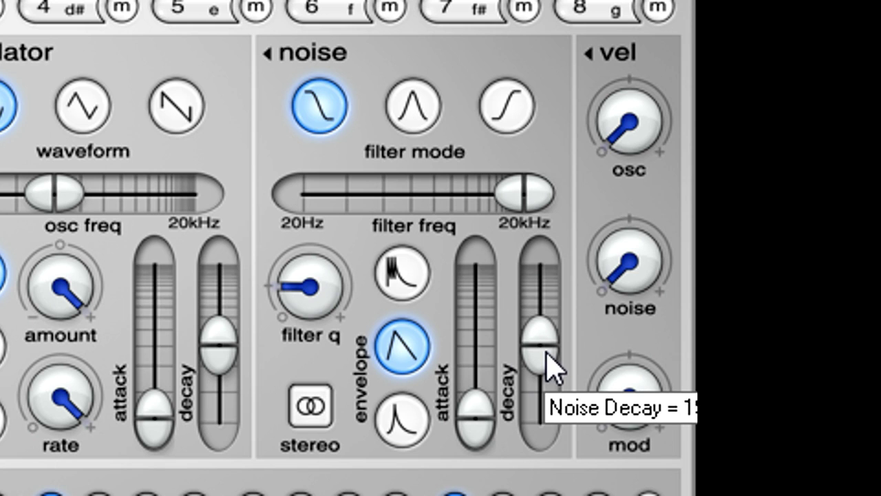
{"action": "left_click_drag", "start_coordinate": [477, 403], "coordinate": [476, 384]}
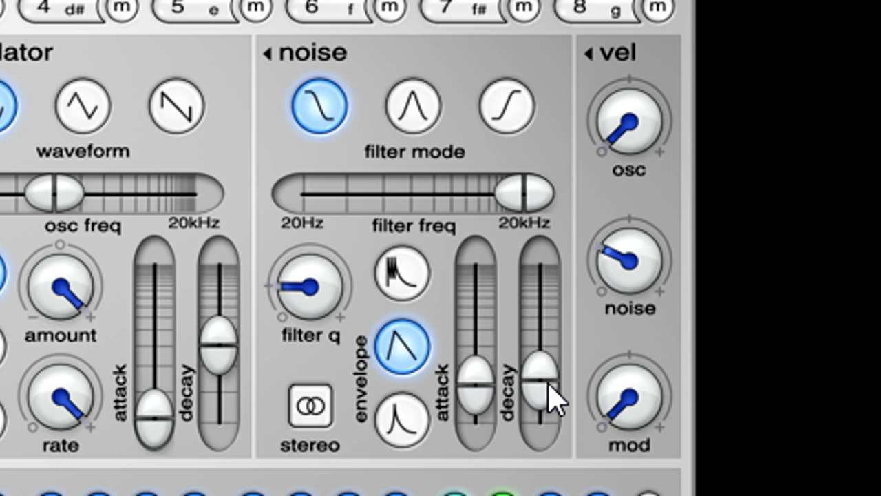
{"action": "left_click_drag", "start_coordinate": [555, 393], "coordinate": [556, 410]}
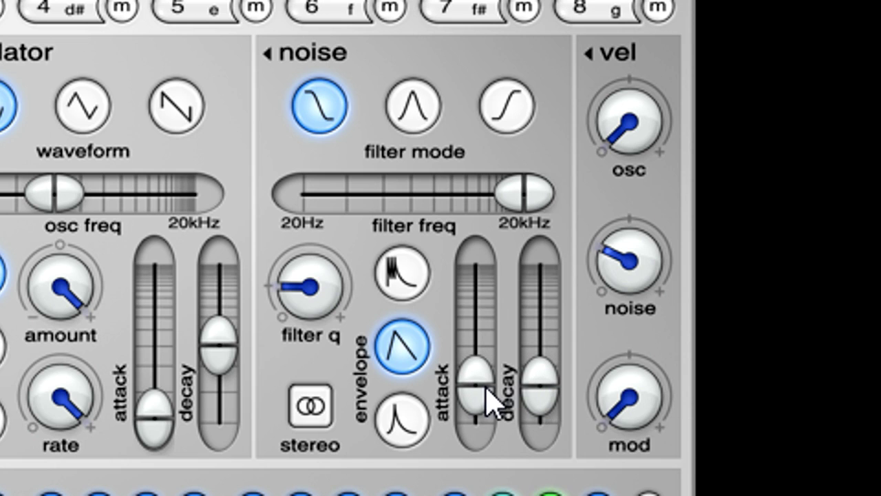
{"action": "mouse_move", "coordinate": [476, 393]}
{"action": "left_mouse_down"}
{"action": "mouse_move", "coordinate": [493, 412]}
{"action": "mouse_move", "coordinate": [477, 403]}
{"action": "mouse_move", "coordinate": [477, 340]}
{"action": "mouse_move", "coordinate": [480, 378]}
{"action": "left_mouse_up"}
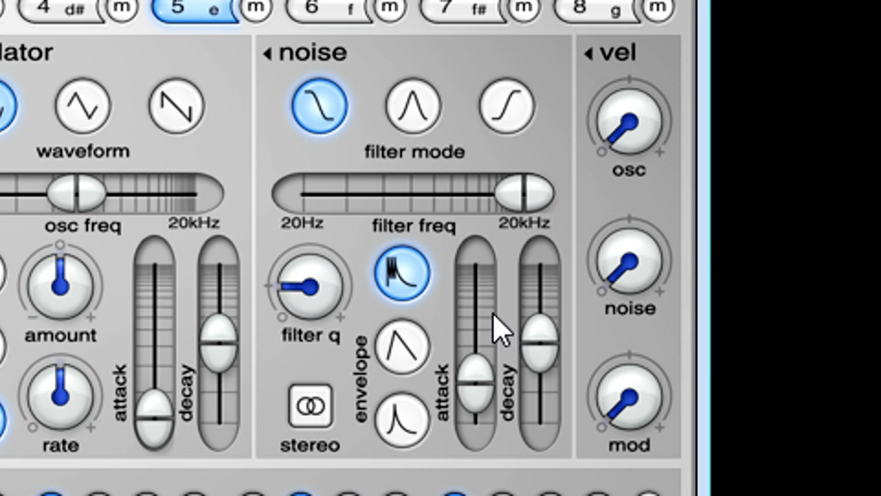
- Compare the bandpass and highpass noise filters, then keep lowpass near 525 Hz with resonance 74.90
{"action": "left_click_drag", "start_coordinate": [530, 196], "coordinate": [468, 197]}
{"action": "left_click", "coordinate": [421, 112]}
{"action": "left_click", "coordinate": [507, 114]}
{"action": "left_click", "coordinate": [319, 107]}
{"action": "left_click_drag", "start_coordinate": [326, 289], "coordinate": [324, 216]}
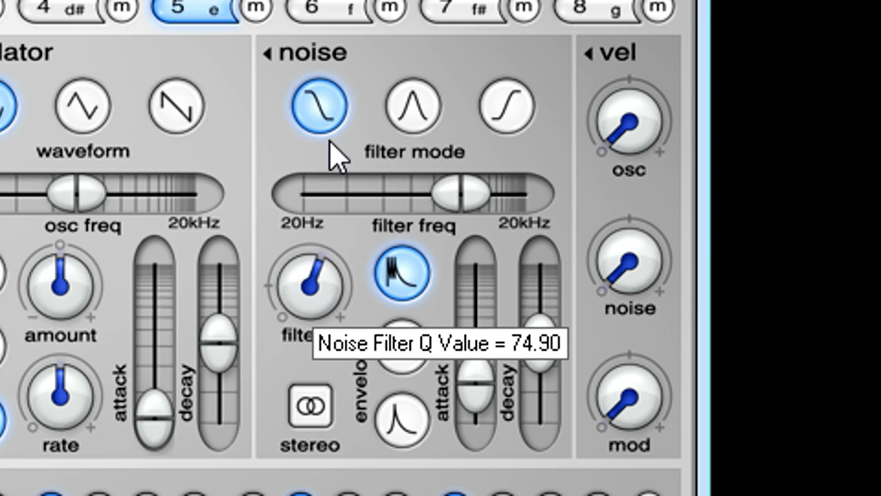
{"action": "left_click_drag", "start_coordinate": [336, 156], "coordinate": [348, 163]}
{"action": "left_click_drag", "start_coordinate": [455, 198], "coordinate": [403, 199]}
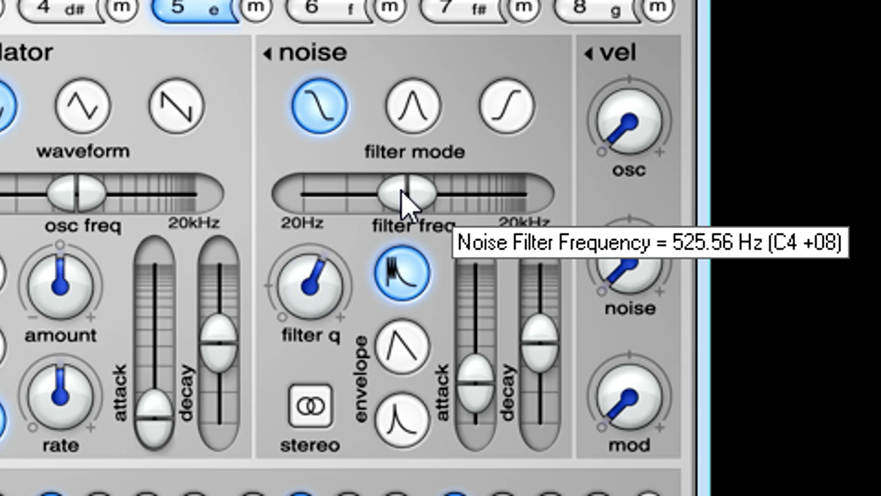
{"action": "left_click_drag", "start_coordinate": [401, 193], "coordinate": [402, 203]}
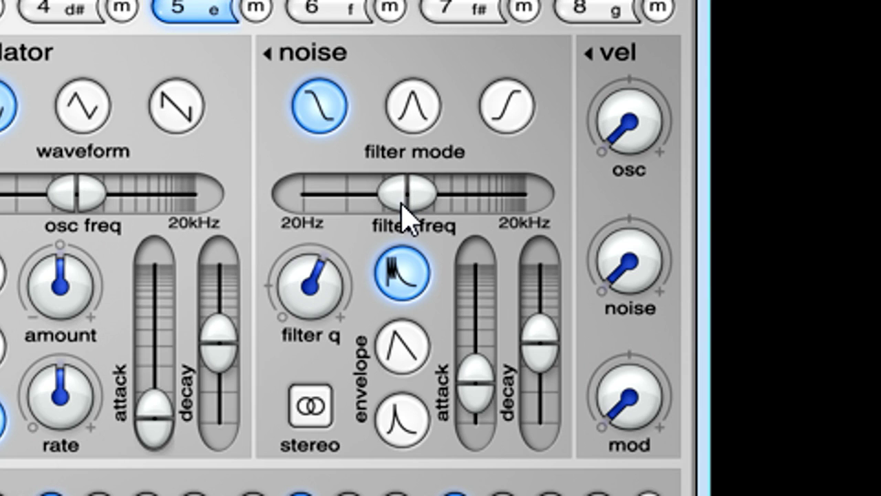
- Turn on noise Stereo, lengthen the noise decay, and rebalance the oscillator/noise Mix
{"action": "left_click", "coordinate": [314, 410]}
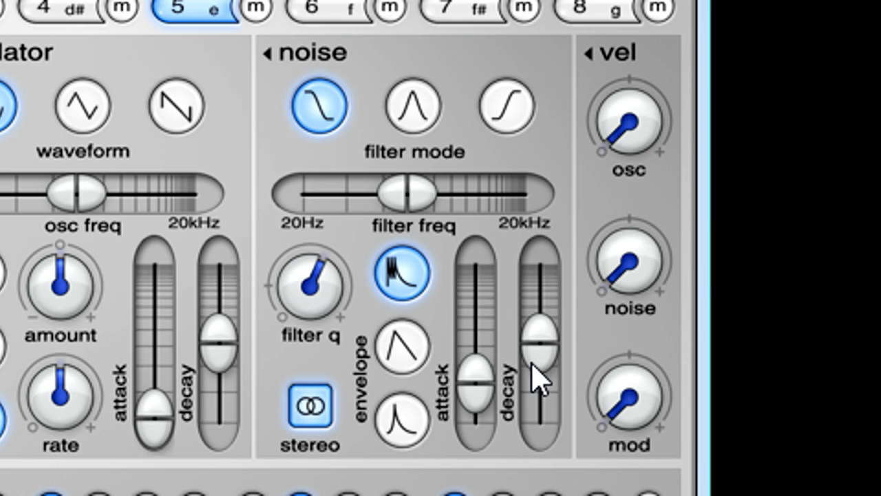
{"action": "mouse_move", "coordinate": [532, 365]}
{"action": "left_mouse_down"}
{"action": "mouse_move", "coordinate": [535, 316]}
{"action": "mouse_move", "coordinate": [543, 359]}
{"action": "left_mouse_up"}
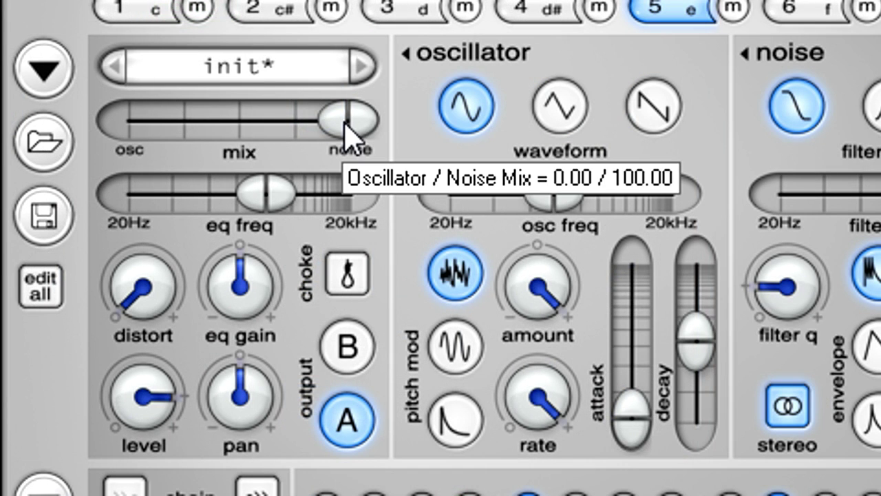
{"action": "left_click_drag", "start_coordinate": [344, 124], "coordinate": [232, 128]}
- Add distortion 36, boost the EQ at 493.88 Hz, and route channel 5 to output B
{"action": "left_click_drag", "start_coordinate": [146, 255], "coordinate": [167, 186]}
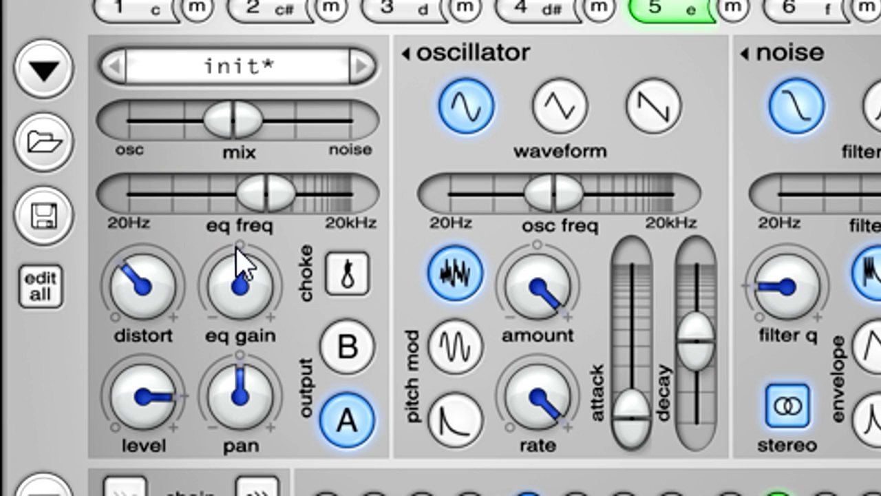
{"action": "left_click_drag", "start_coordinate": [249, 283], "coordinate": [243, 377]}
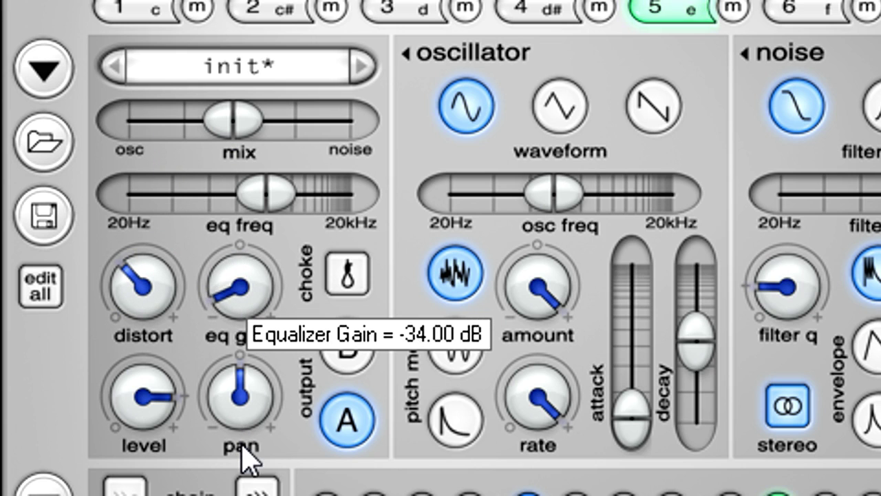
{"action": "left_click_drag", "start_coordinate": [275, 205], "coordinate": [223, 207]}
{"action": "left_click_drag", "start_coordinate": [244, 311], "coordinate": [250, 388]}
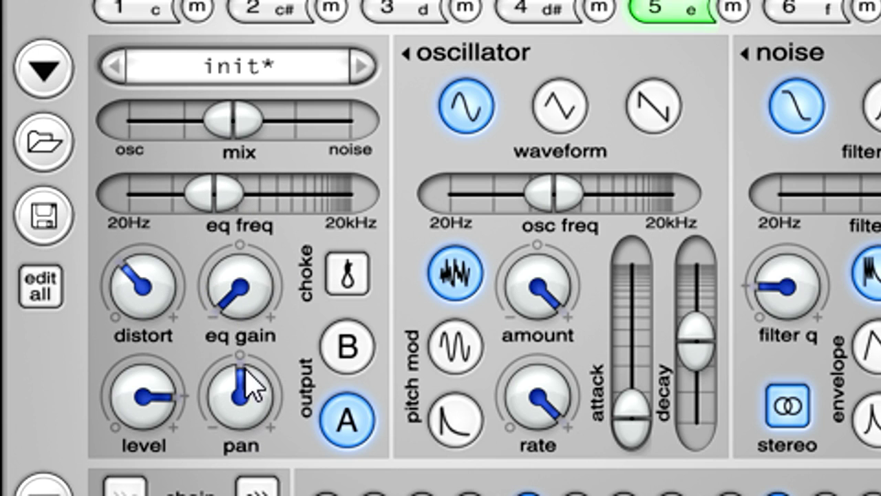
{"action": "left_click_drag", "start_coordinate": [218, 202], "coordinate": [293, 199]}
{"action": "left_click_drag", "start_coordinate": [252, 291], "coordinate": [249, 34]}
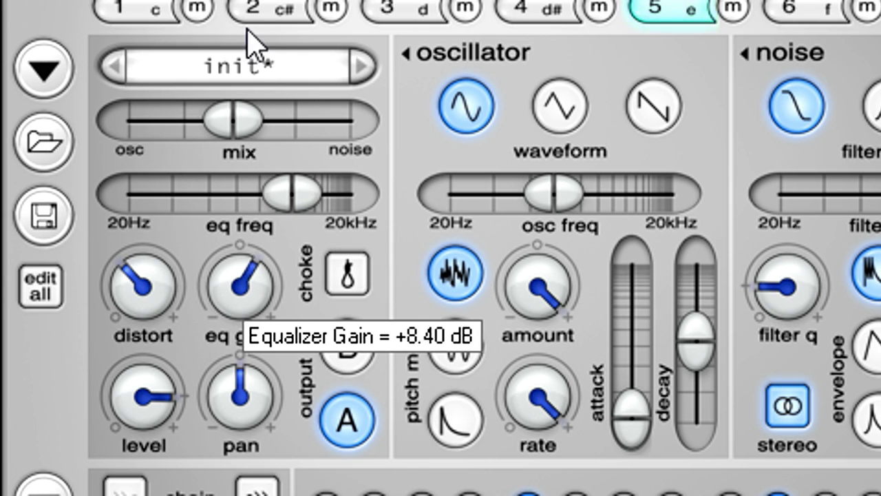
{"action": "left_click_drag", "start_coordinate": [293, 192], "coordinate": [250, 183]}
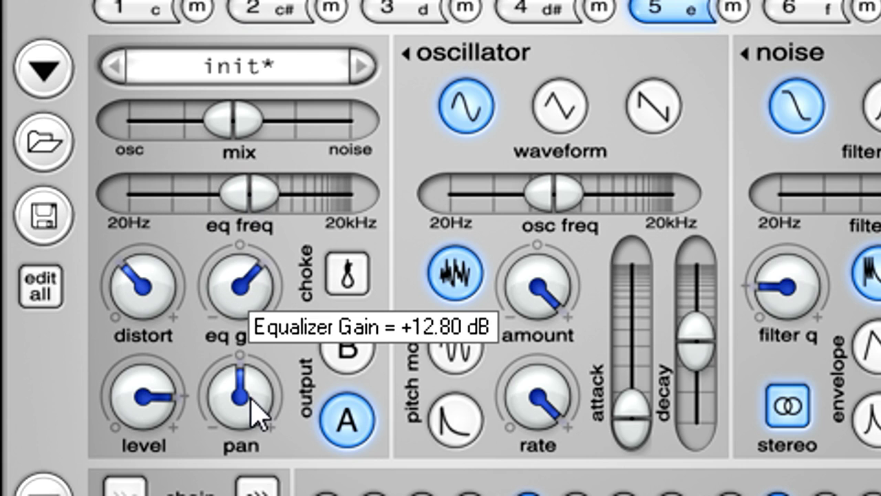
{"action": "left_click", "coordinate": [349, 349]}
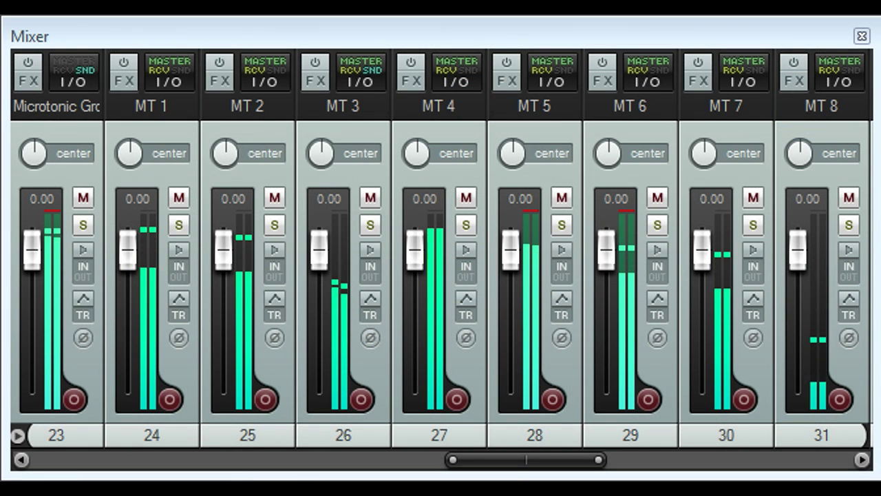
- Raise MT 3 to +12 dB in REAPER's mixer, then morph µTonic's sound to 44.60% right
{"action": "left_click_drag", "start_coordinate": [320, 261], "coordinate": [321, 231]}
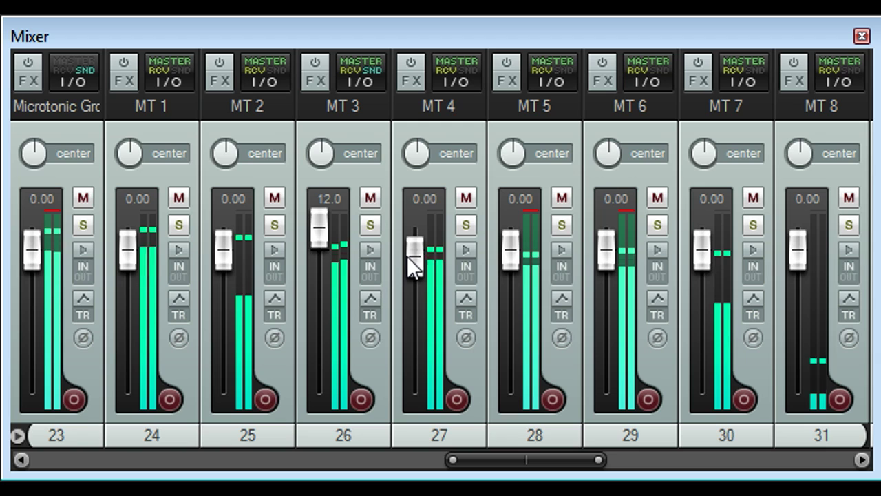
{"action": "mouse_move", "coordinate": [407, 256]}
{"action": "left_mouse_down"}
{"action": "mouse_move", "coordinate": [406, 232]}
{"action": "mouse_move", "coordinate": [407, 258]}
{"action": "left_mouse_up"}
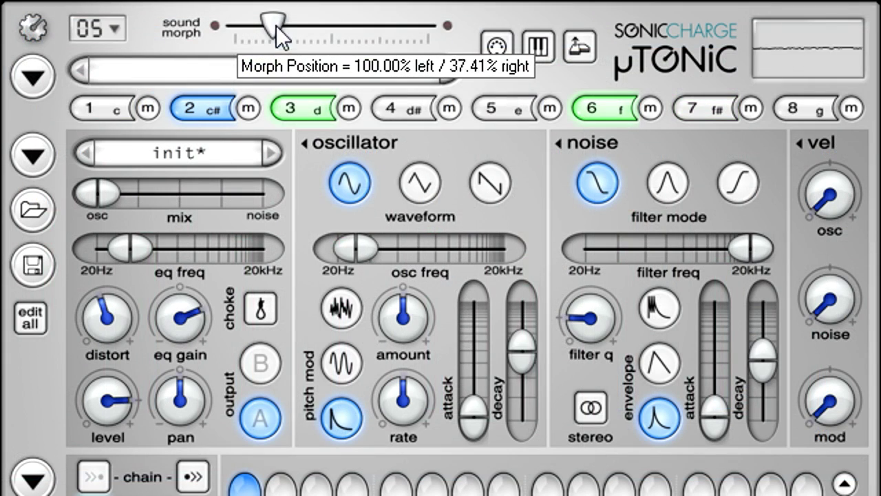
{"action": "left_click_drag", "start_coordinate": [276, 25], "coordinate": [395, 28]}
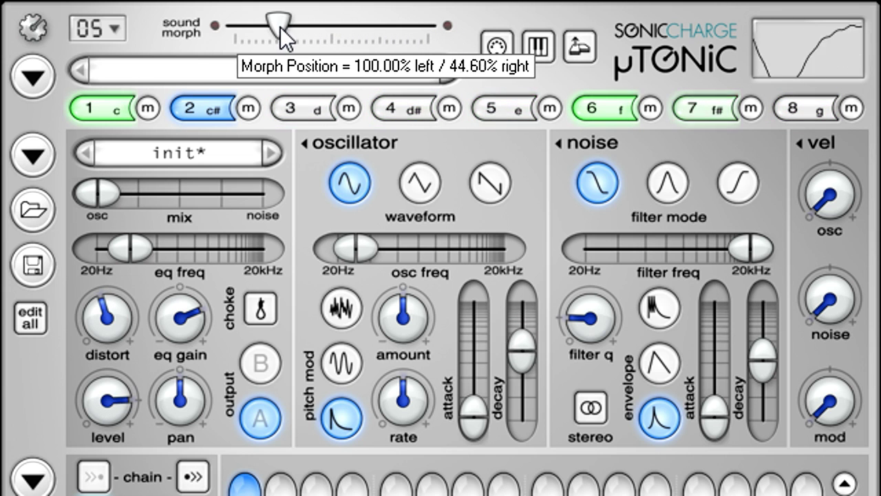
- Return the sound morph left, bind it to a hardware knob with Learn MIDI CC, and select channel 5
{"action": "left_click_drag", "start_coordinate": [249, 27], "coordinate": [218, 28]}
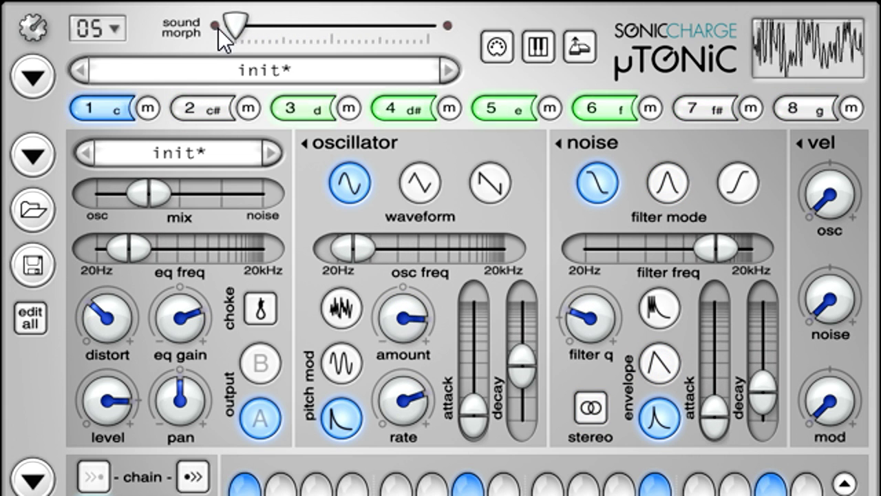
{"action": "right_click", "coordinate": [233, 28]}
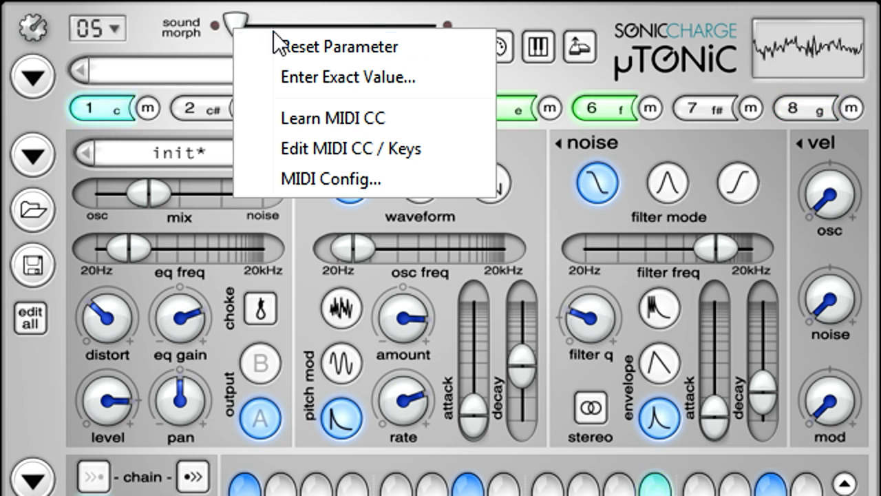
{"action": "left_click", "coordinate": [397, 120]}
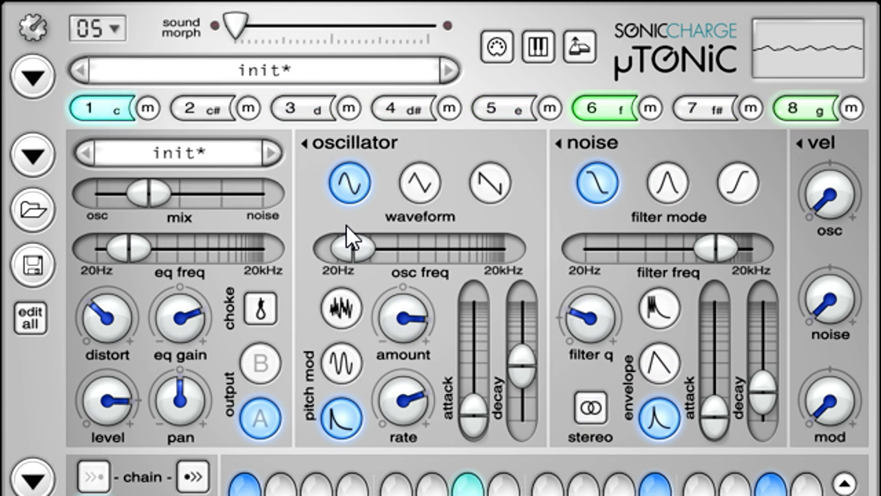
{"action": "left_click", "coordinate": [506, 116]}
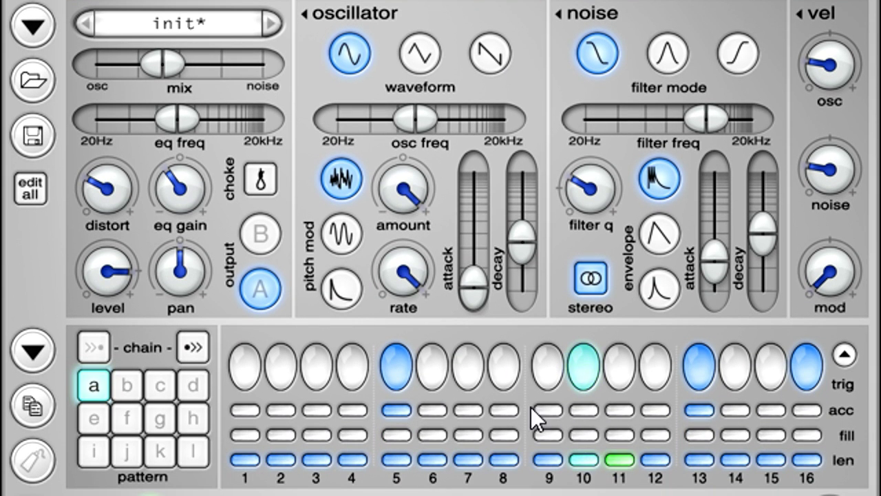
- Expand the eight-channel grid, clear channel 6's step 10, and accent step 11 with a fill
{"action": "left_click", "coordinate": [844, 354]}
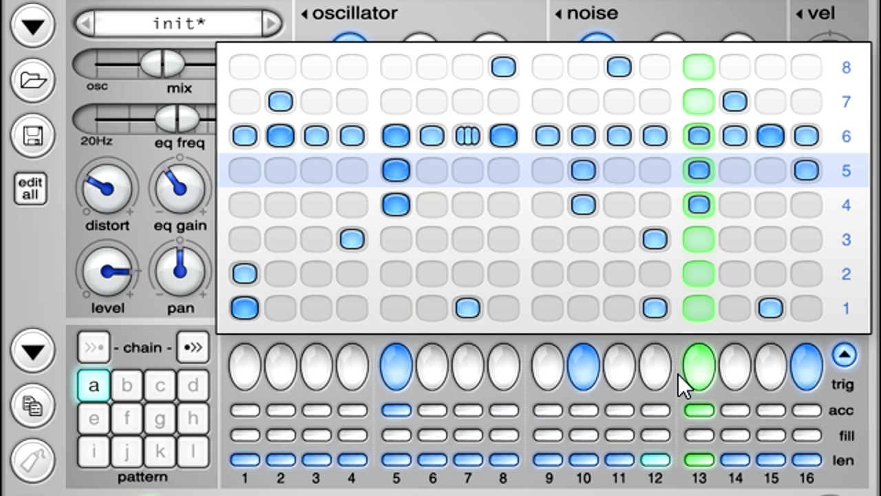
{"action": "left_click", "coordinate": [586, 141]}
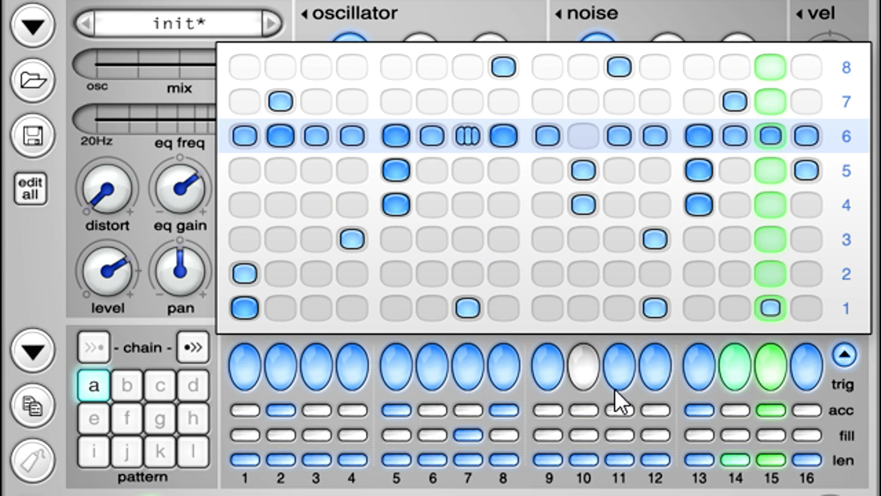
{"action": "left_click", "coordinate": [619, 409]}
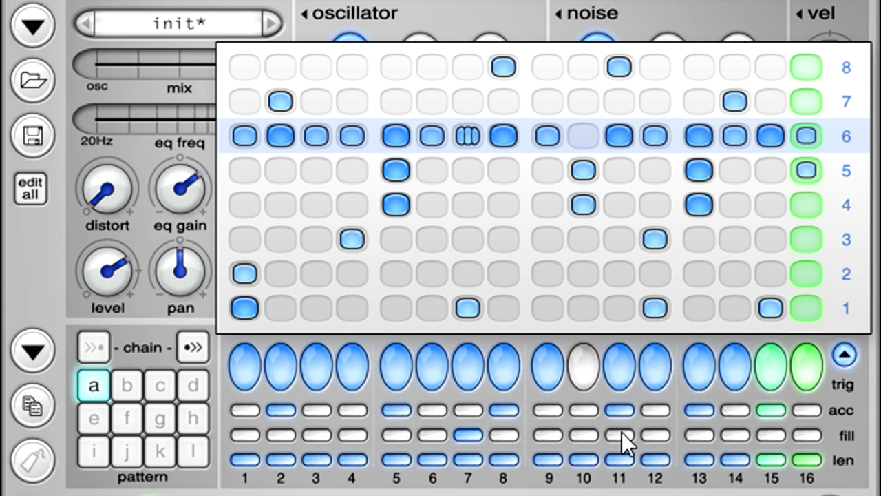
{"action": "left_click", "coordinate": [618, 433]}
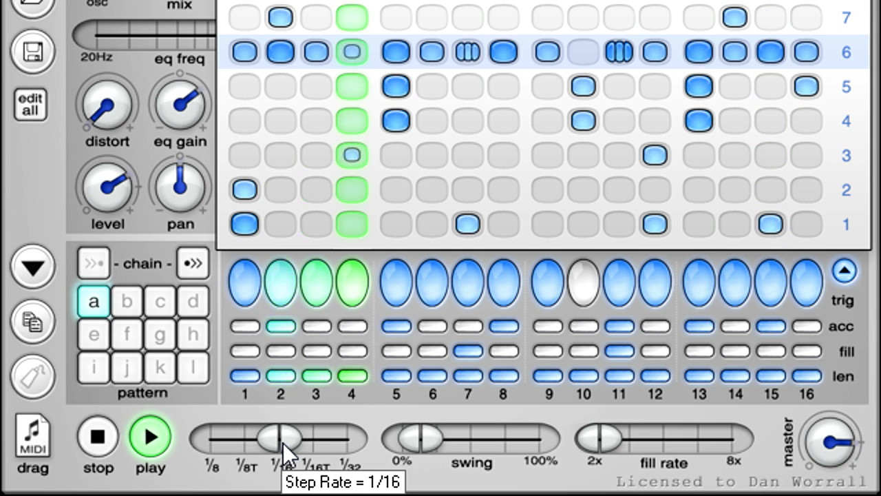
- Try 1/32 and 1/8T step rates, settle back on 1/16, and add about 60% swing
{"action": "left_click_drag", "start_coordinate": [283, 442], "coordinate": [211, 448]}
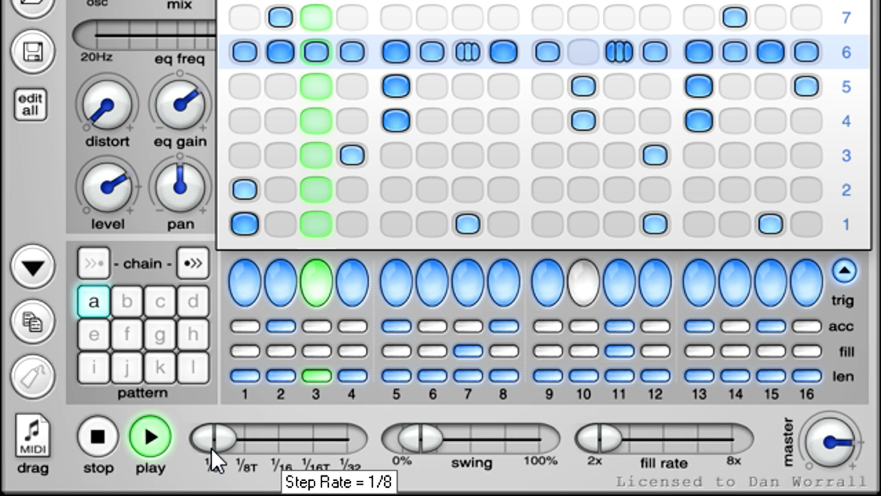
{"action": "left_click_drag", "start_coordinate": [212, 448], "coordinate": [289, 440]}
{"action": "mouse_move", "coordinate": [418, 440]}
{"action": "left_mouse_down"}
{"action": "mouse_move", "coordinate": [488, 436]}
{"action": "mouse_move", "coordinate": [430, 438]}
{"action": "left_mouse_up"}
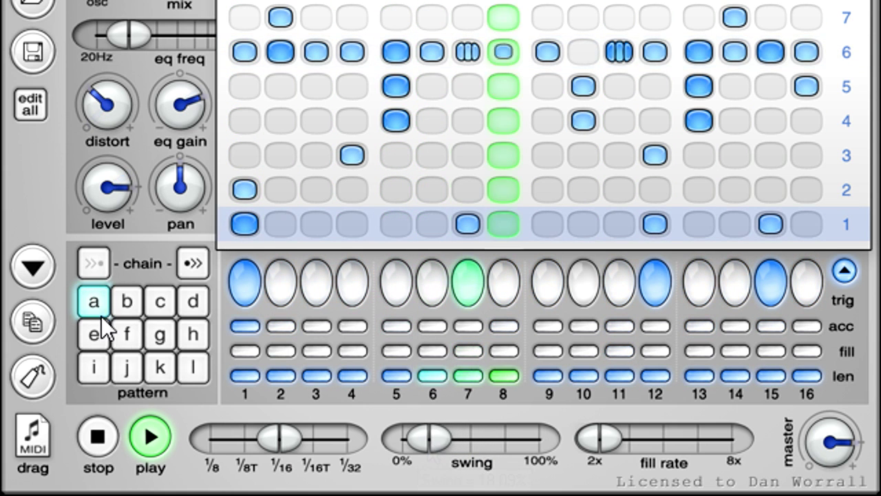
- Audition patterns c, g and l
{"action": "left_click", "coordinate": [156, 305]}
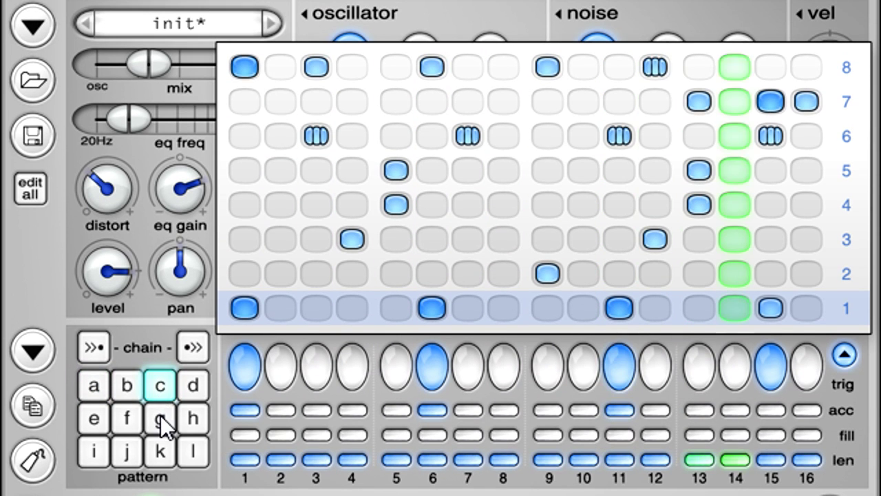
{"action": "left_click", "coordinate": [160, 401]}
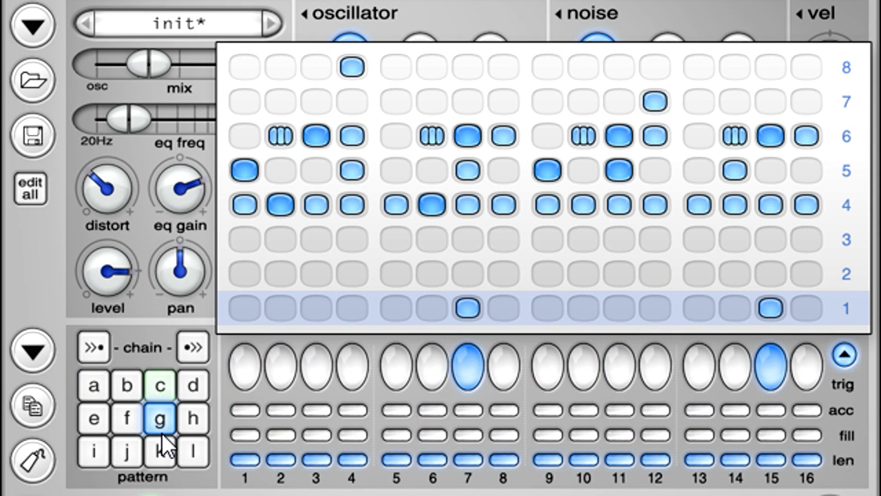
{"action": "left_click", "coordinate": [191, 456]}
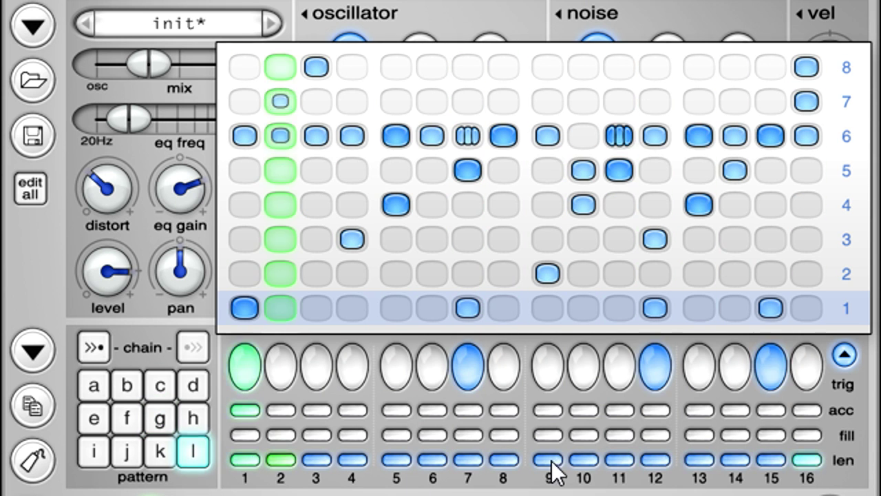
- Try 12- and 8-step pattern lengths, restore 16 steps, and chain patterns k and l
{"action": "left_click", "coordinate": [656, 460]}
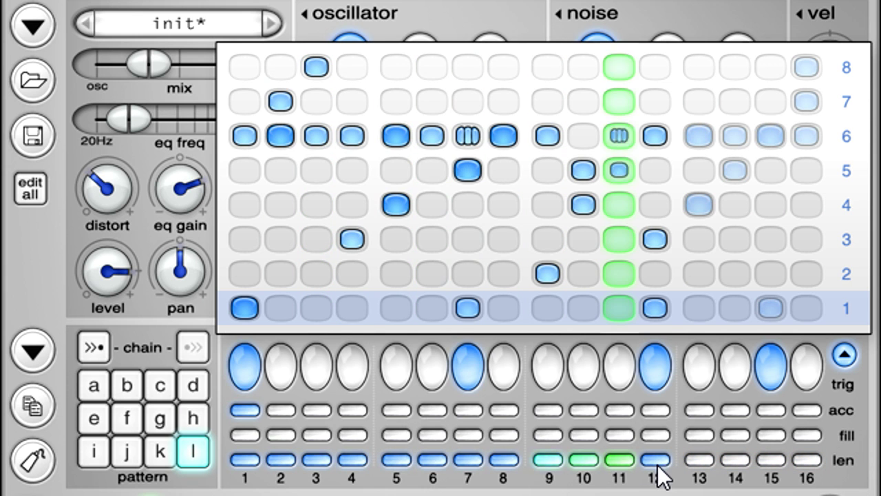
{"action": "left_click", "coordinate": [516, 464]}
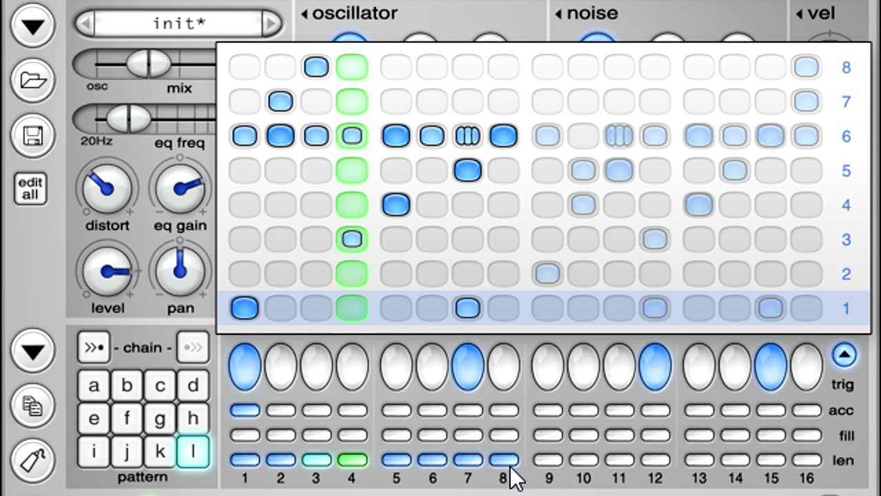
{"action": "left_click", "coordinate": [807, 464]}
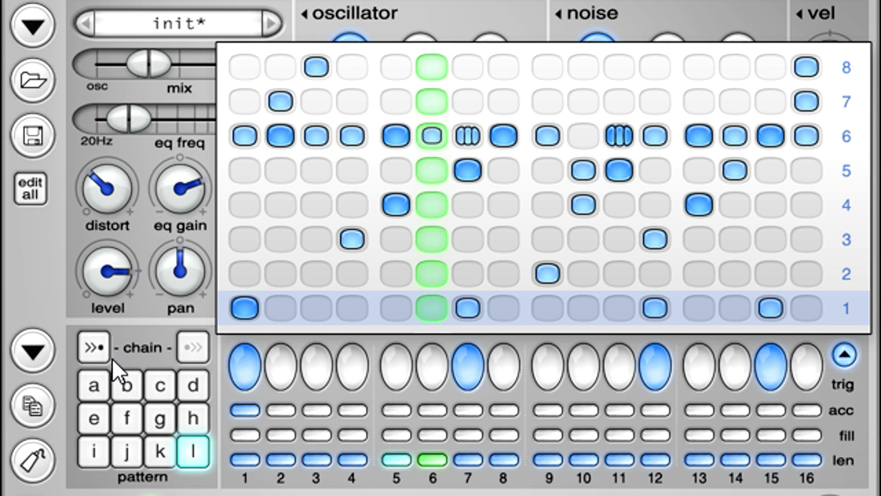
{"action": "left_click", "coordinate": [96, 348]}
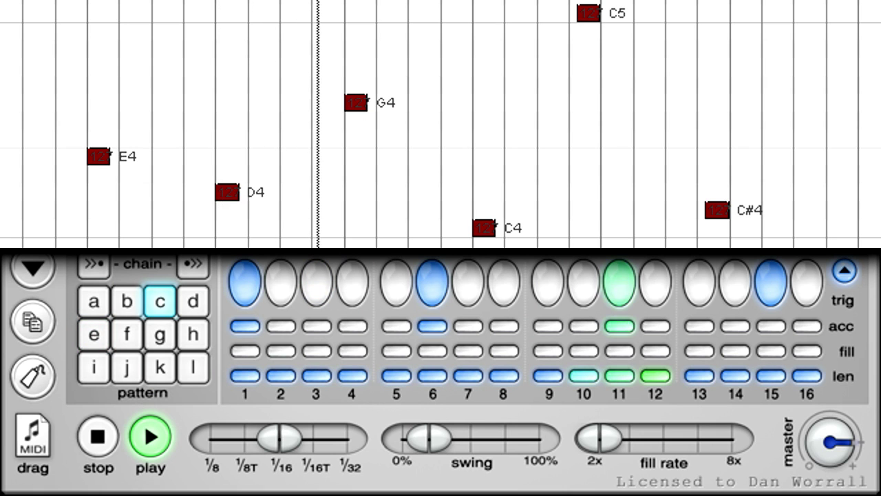
- Play REAPER clips whose MIDI notes select patterns a–l and trigger drum channels from C3–E3
{"action": "left_click", "coordinate": [193, 334]}
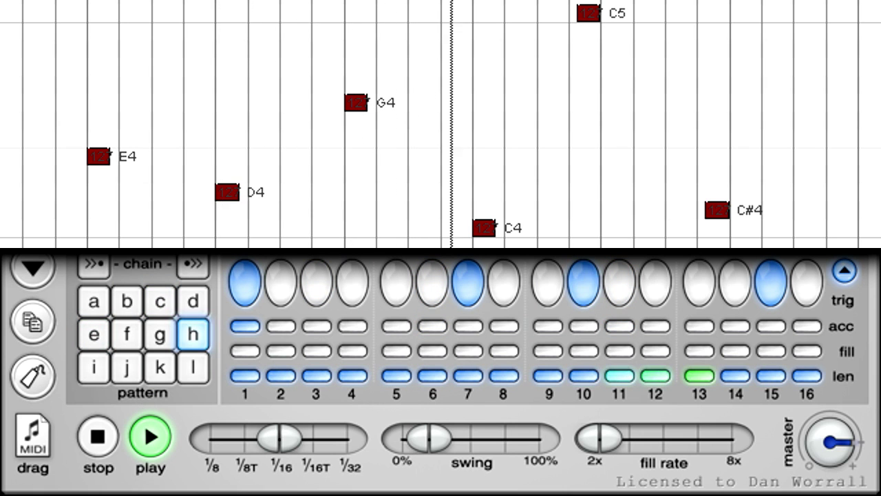
{"action": "left_click", "coordinate": [93, 300]}
{"action": "left_click", "coordinate": [98, 436]}
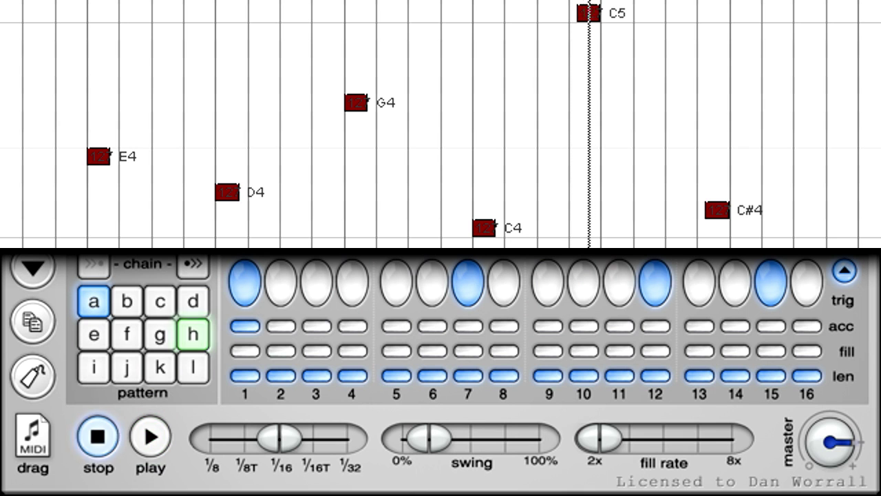
{"action": "left_click", "coordinate": [126, 301]}
{"action": "left_click", "coordinate": [150, 436]}
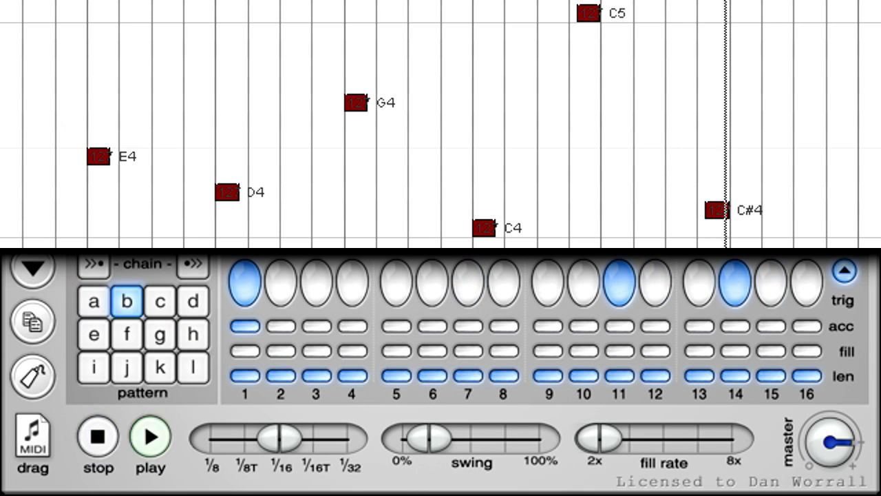
{"action": "left_click", "coordinate": [845, 270]}
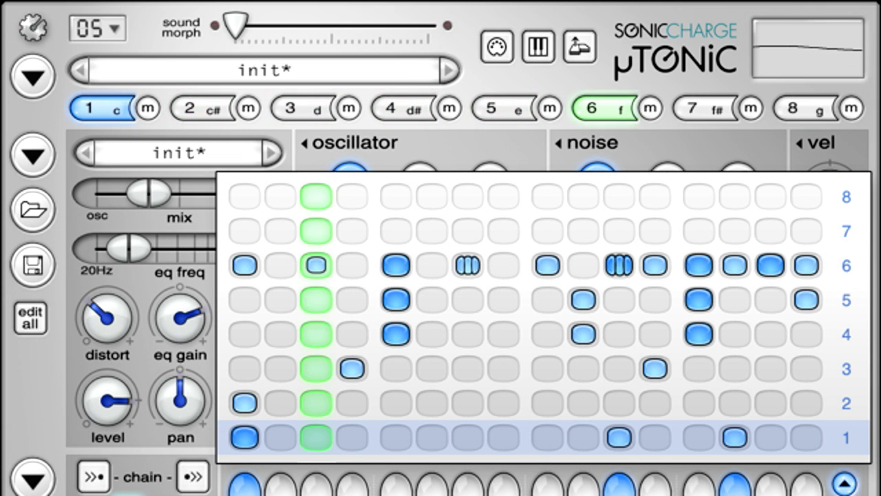
- Show every control's MIDI CC/key tag via Edit MIDI CC / Keys and remap Stop to D4
{"action": "right_click", "coordinate": [326, 26]}
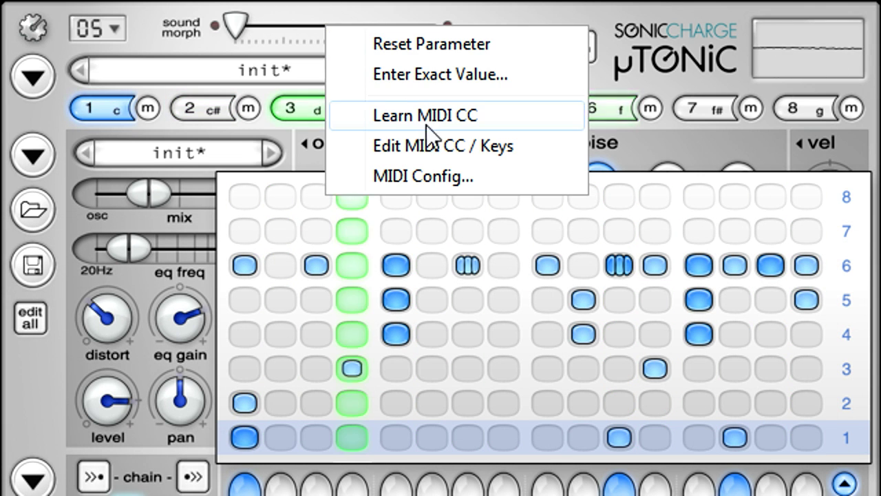
{"action": "left_click", "coordinate": [524, 150]}
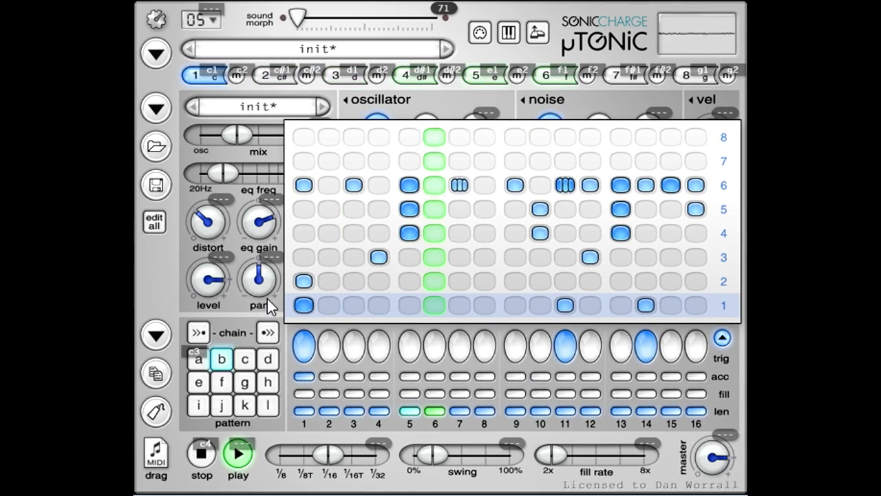
{"action": "left_click", "coordinate": [216, 447]}
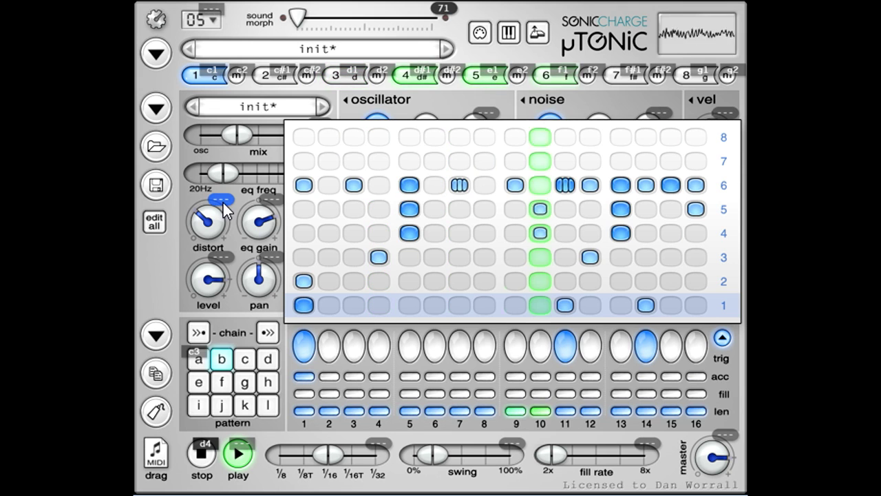
{"action": "mouse_move", "coordinate": [221, 211]}
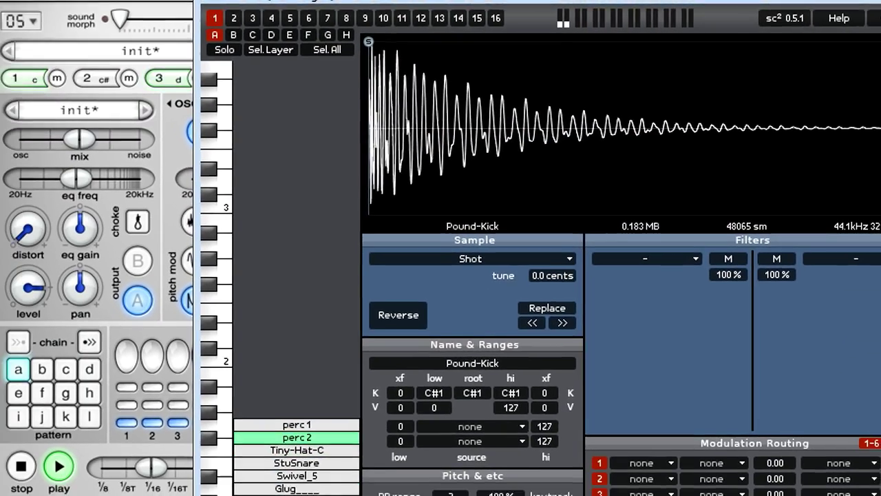
- Bring µTonic in front of the sc² sampler and stop its sequencer
{"action": "left_click", "coordinate": [71, 0]}
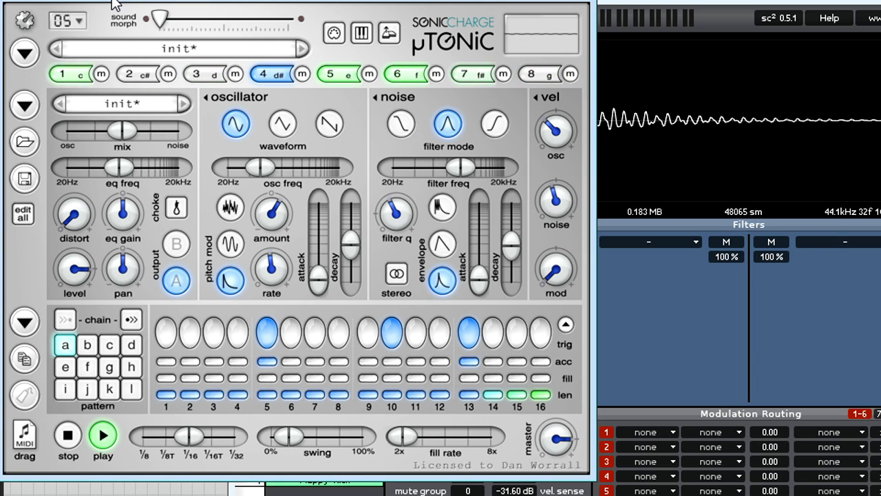
{"action": "left_click", "coordinate": [68, 439]}
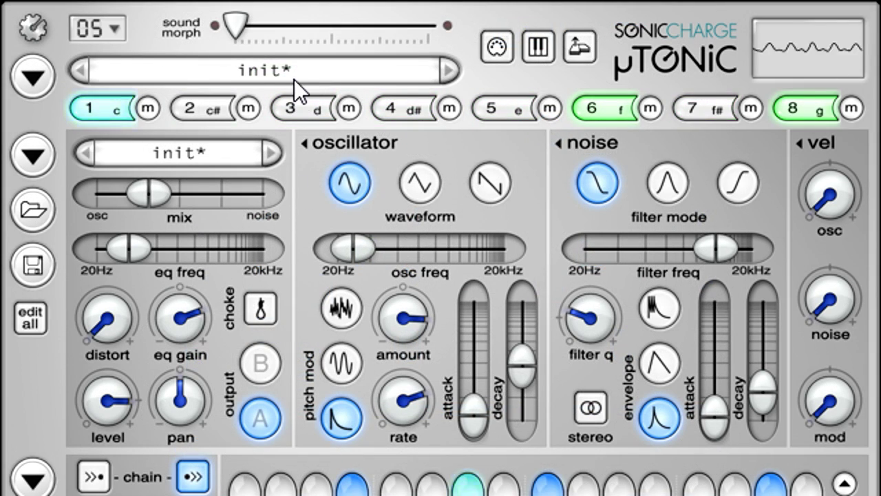
- Choose Browse Patternarium (online)... from the pattern preset menu
{"action": "left_click", "coordinate": [294, 75]}
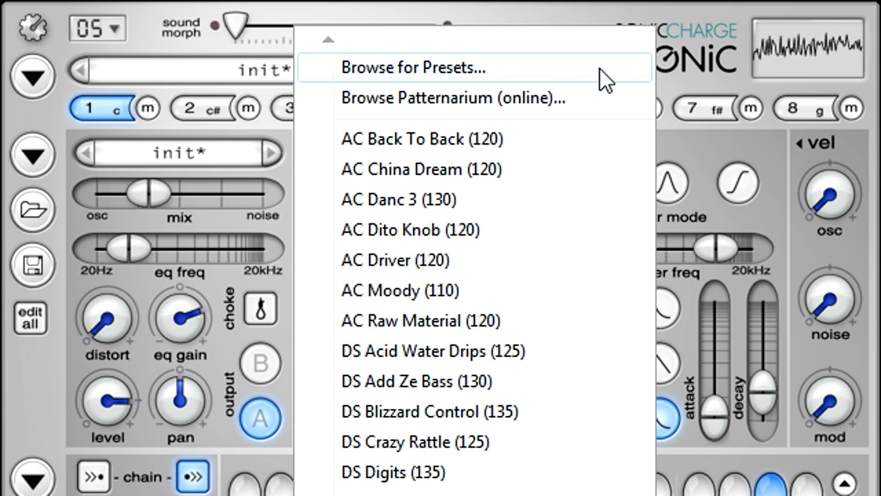
{"action": "left_click", "coordinate": [567, 97]}
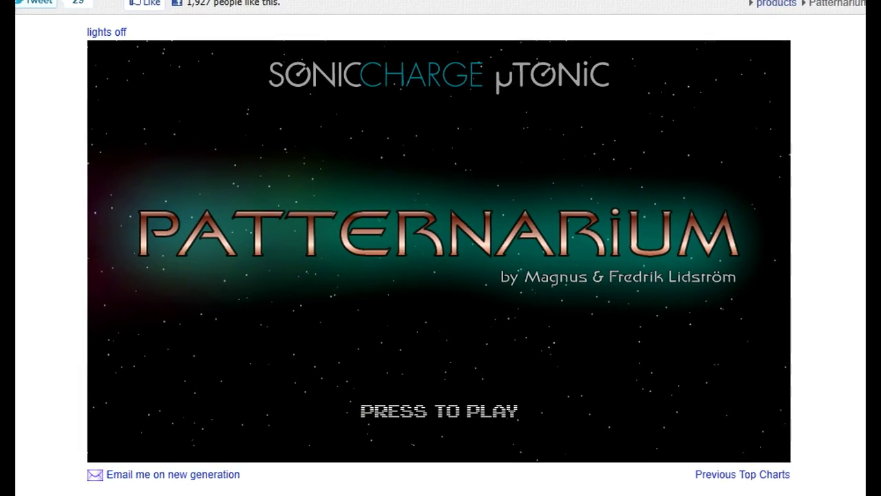
- Play generated patterns, skip ahead four times, then switch to ascendant Osphot Palaeophore (107 BPM, 32 steps)
{"action": "left_click", "coordinate": [433, 423]}
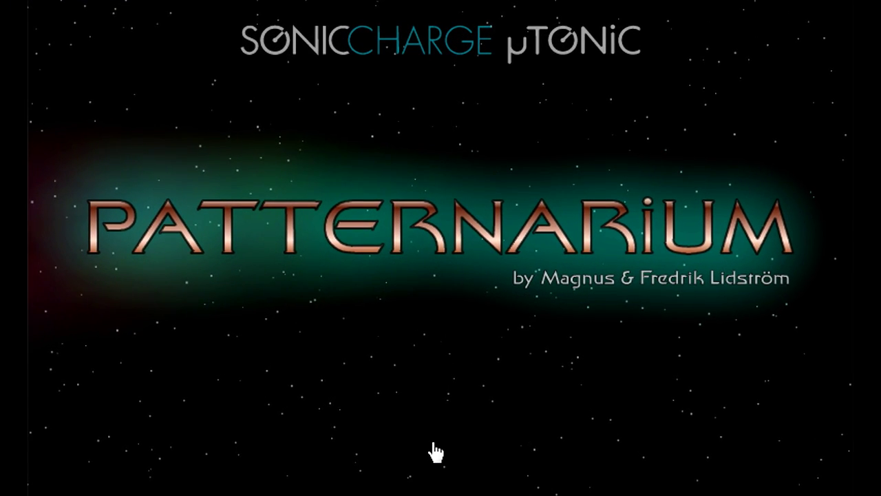
{"action": "left_click", "coordinate": [434, 444]}
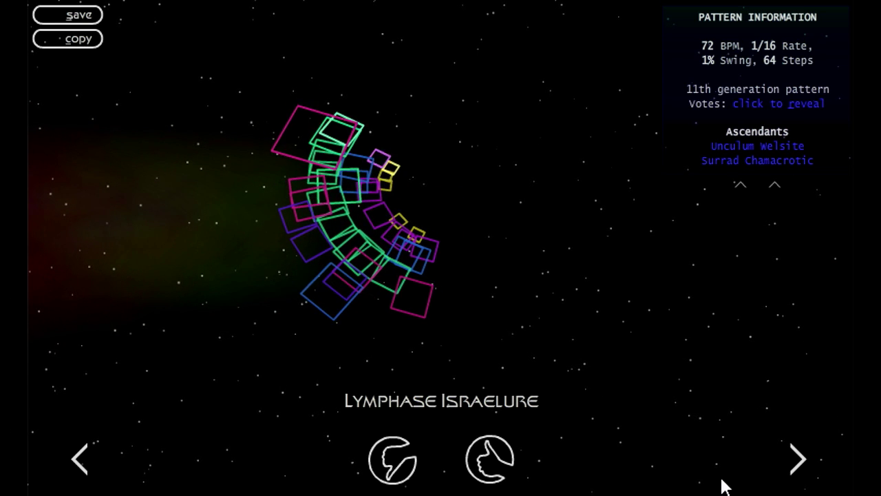
{"action": "left_click", "coordinate": [800, 463]}
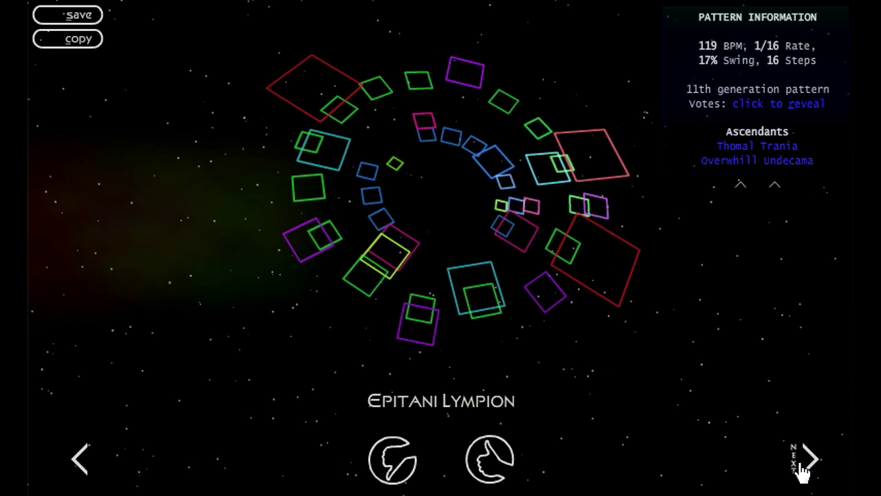
{"action": "left_click", "coordinate": [800, 463]}
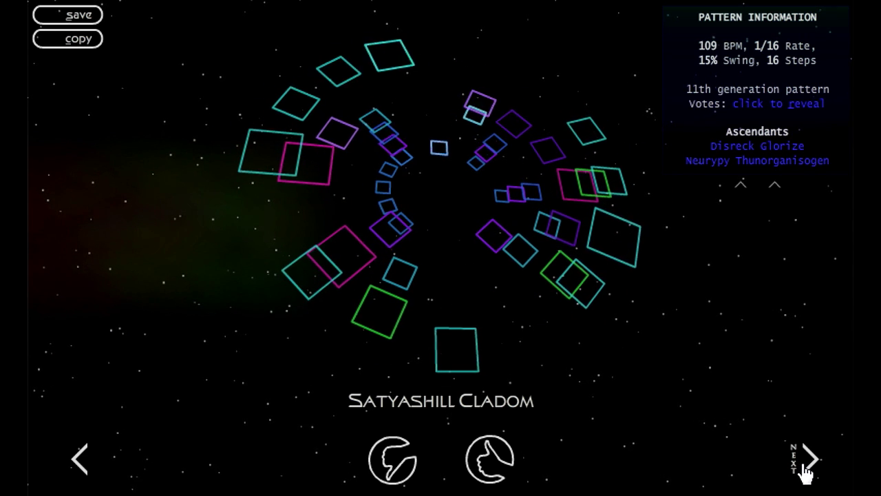
{"action": "left_click", "coordinate": [803, 465]}
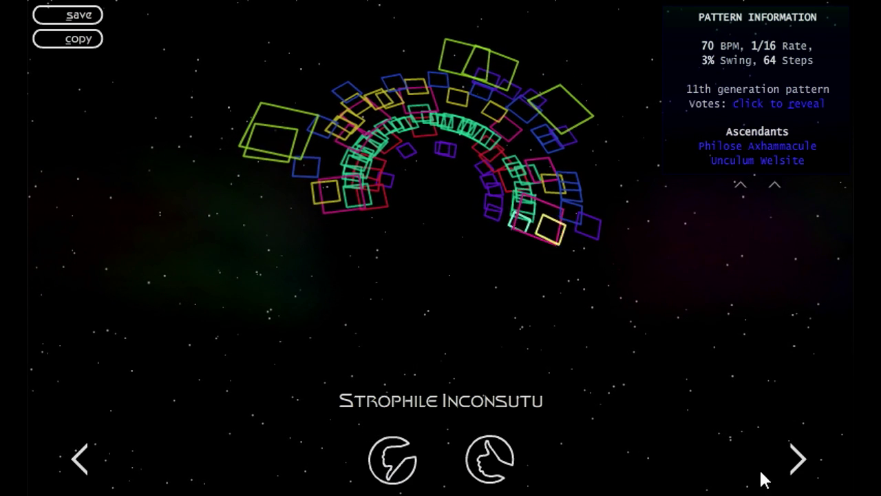
{"action": "left_click", "coordinate": [796, 465]}
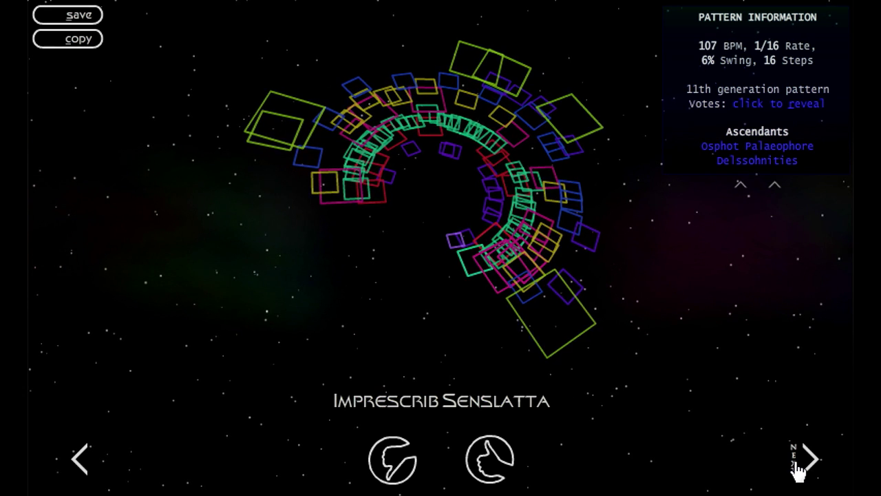
{"action": "left_click", "coordinate": [783, 147]}
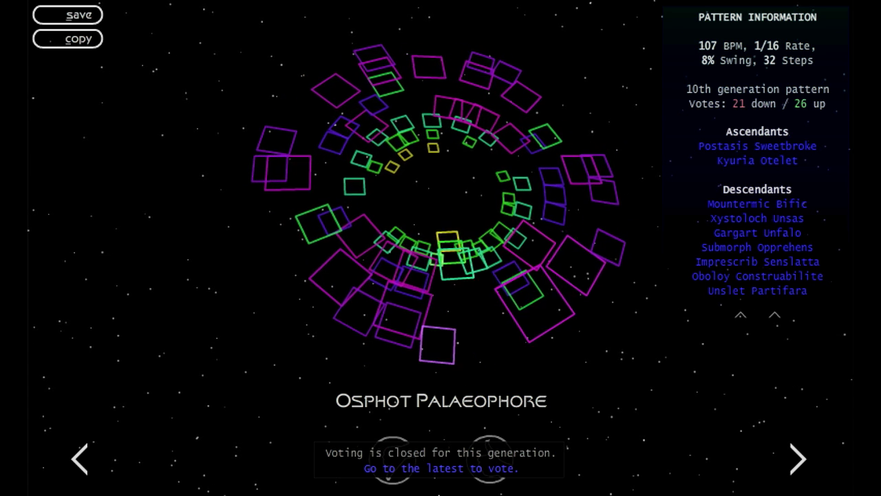
- Copy Osphot Palaeophore in Patternarium and paste it into µTonic as the current preset
{"action": "left_click", "coordinate": [88, 39]}
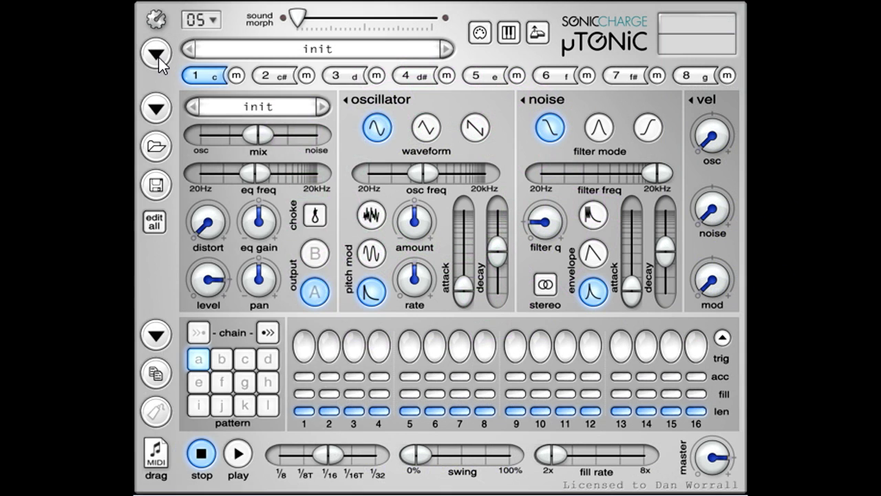
{"action": "left_click", "coordinate": [157, 55]}
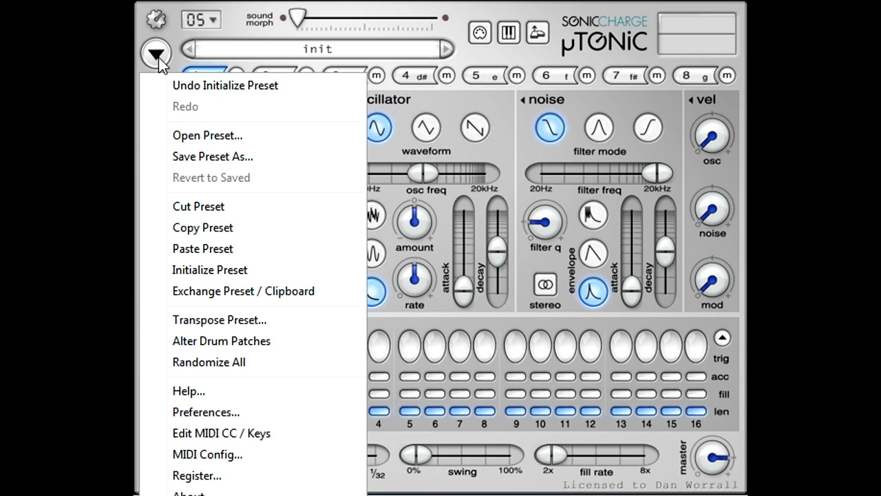
{"action": "left_click", "coordinate": [210, 248]}
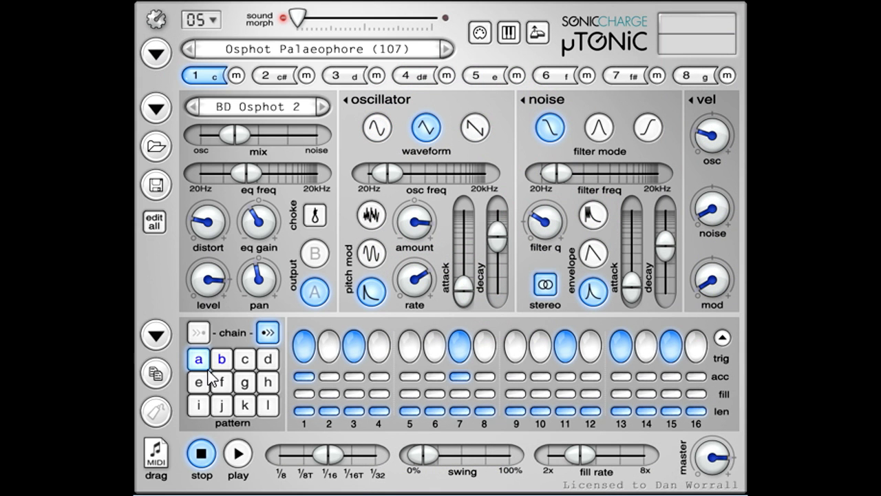
- Play the pasted Osphot Palaeophore pattern, stop it, then dismiss the main options list
{"action": "left_click", "coordinate": [238, 457]}
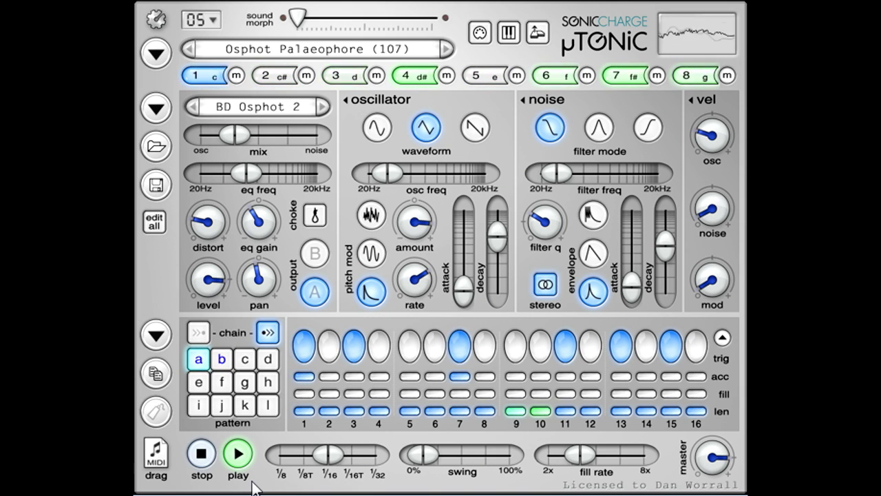
{"action": "key", "text": "space"}
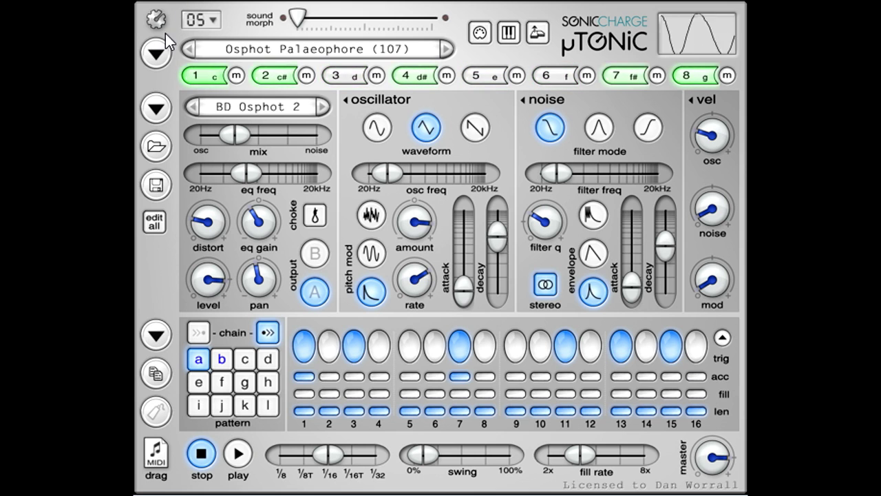
{"action": "left_click", "coordinate": [155, 55]}
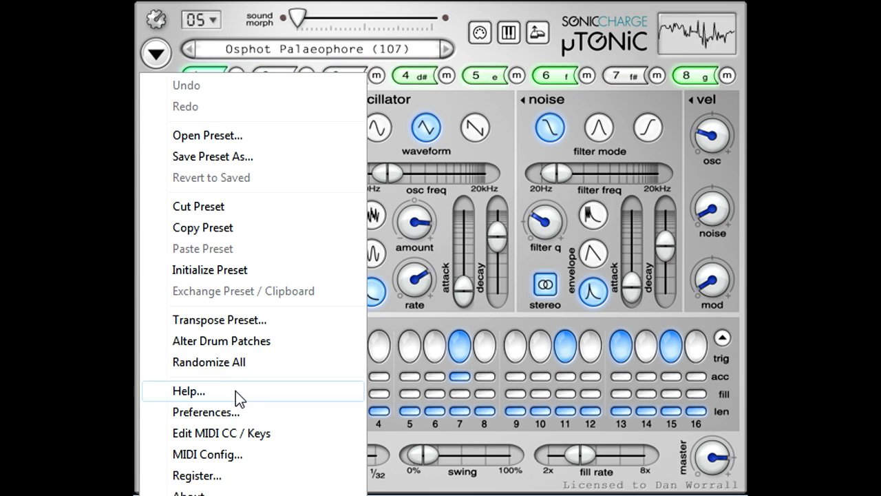
{"action": "key", "text": "Escape"}
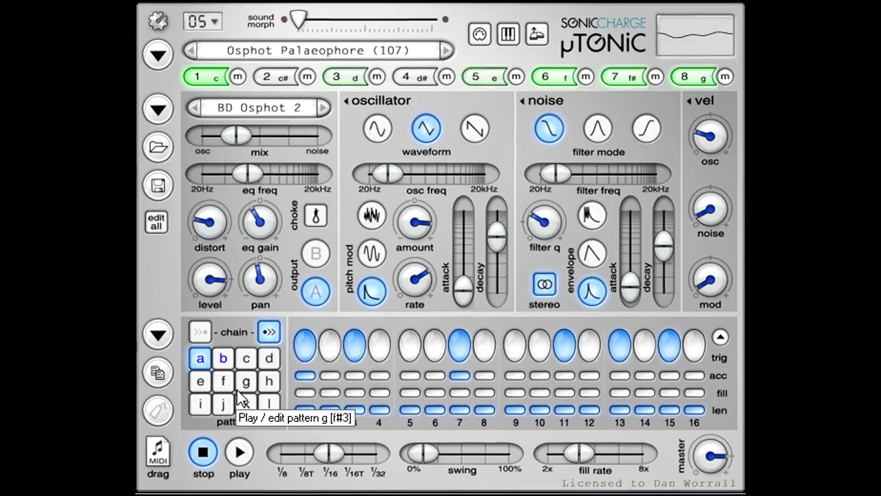